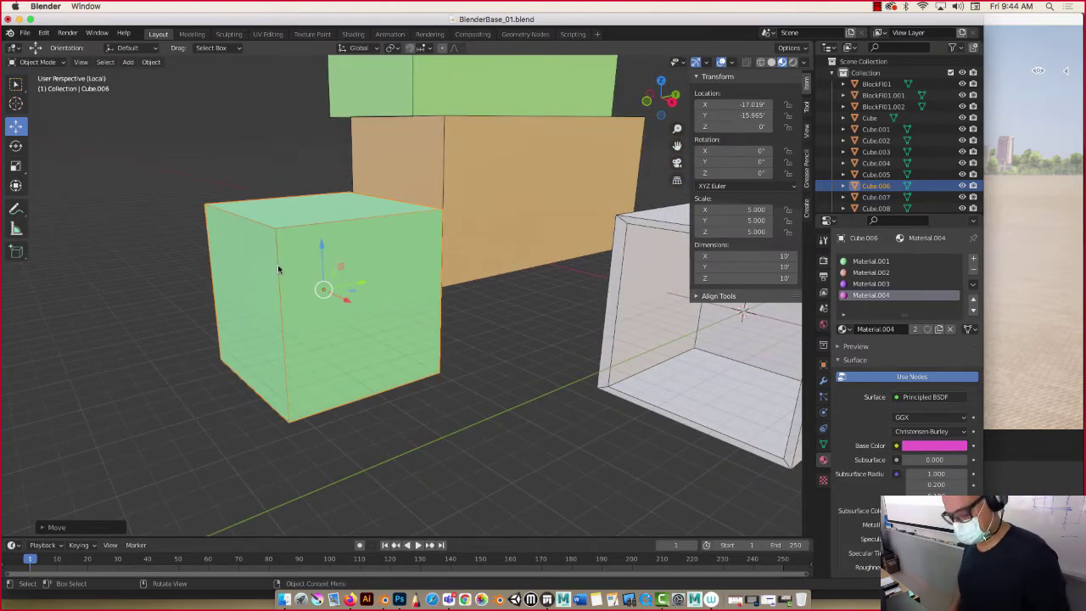
In Edit Mode, inset the green cube's side face that points towards the grey open box, with a thickness of 0.2'
key("Tab")
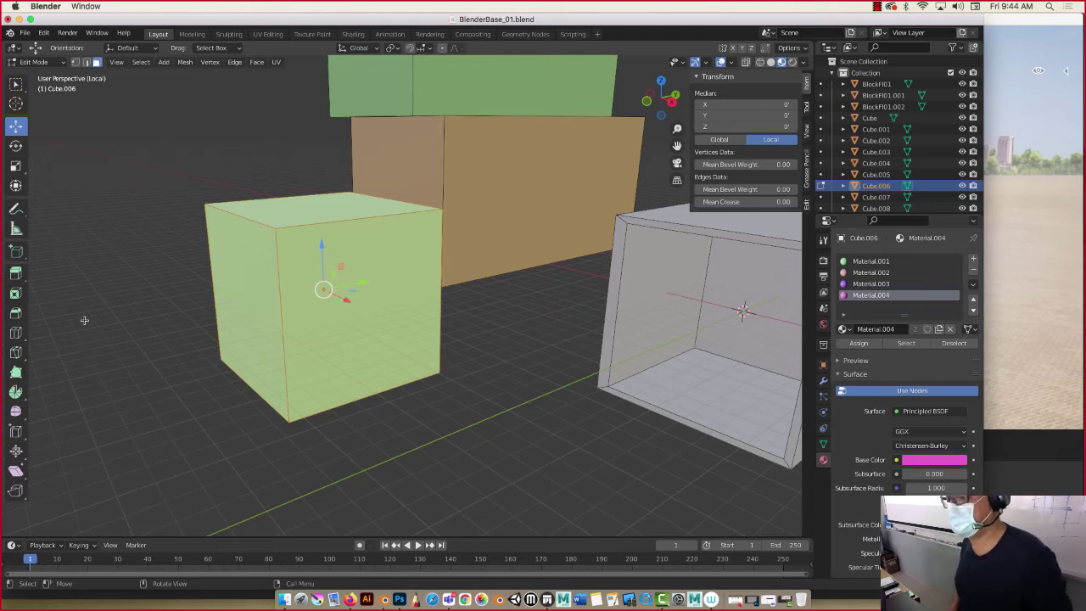
left_click(348, 322)
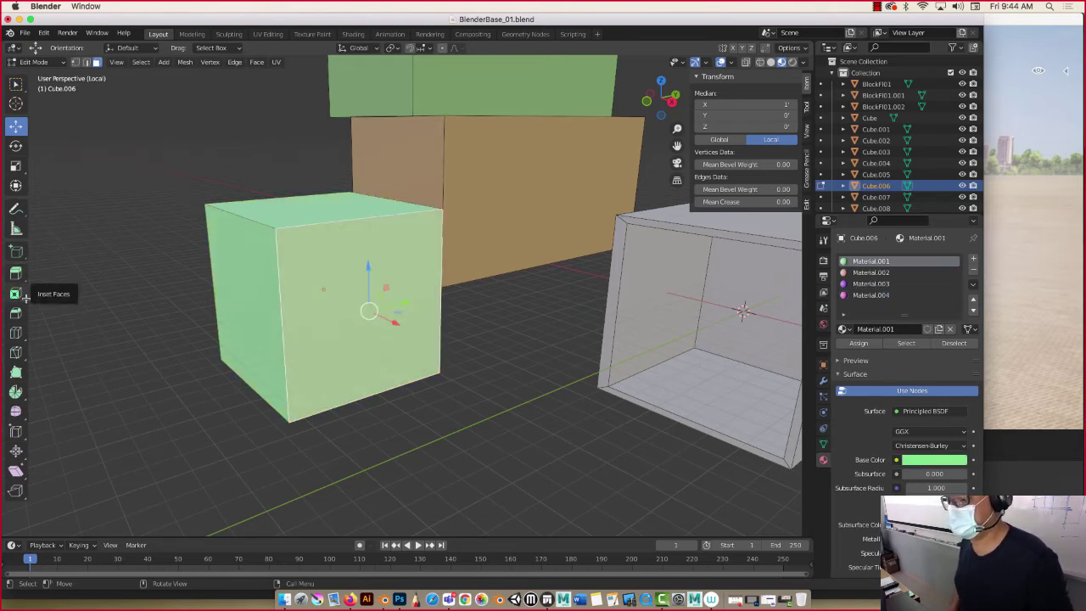
middle_click_drag(98, 312, 120, 314)
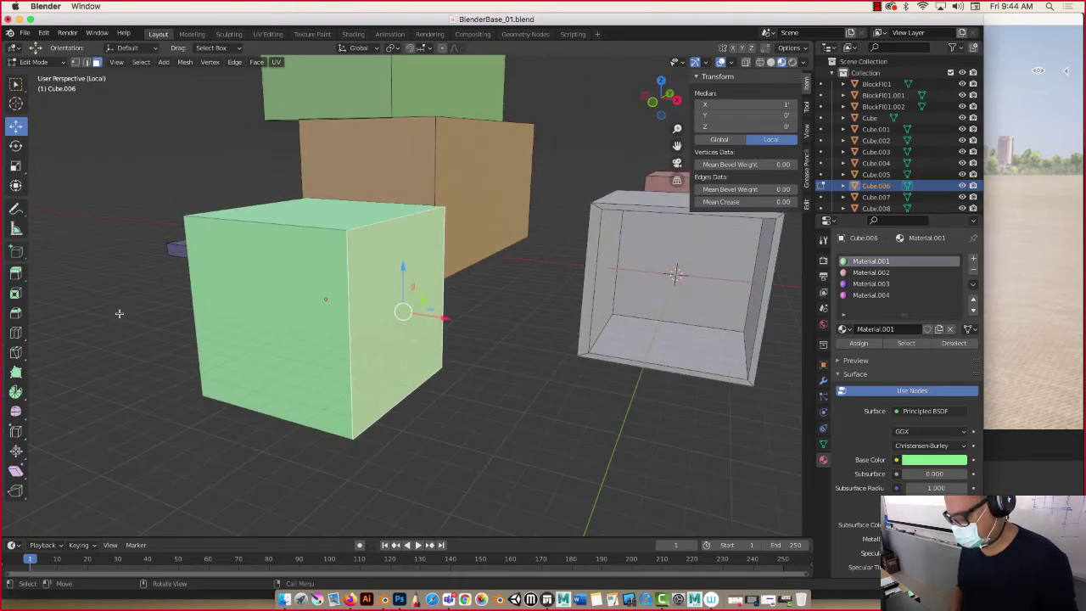
key("i")
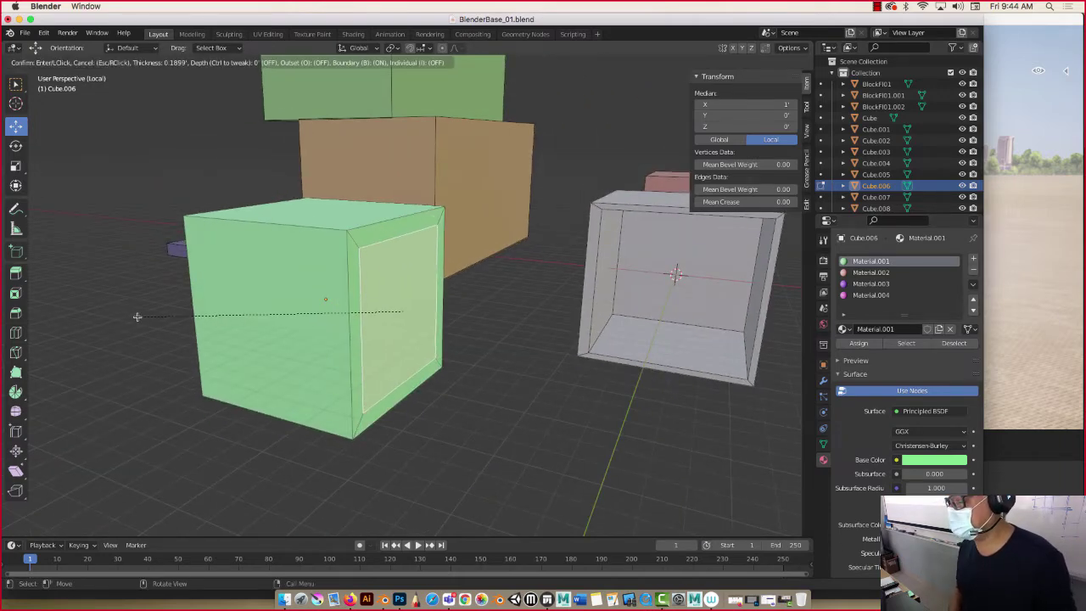
left_click(138, 317)
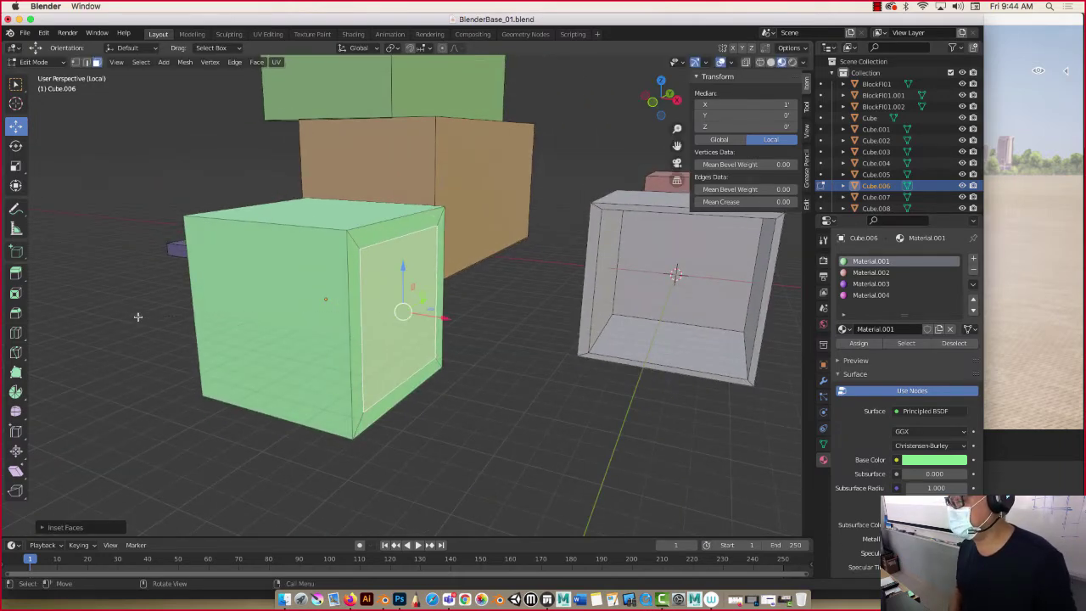
left_click(80, 528)
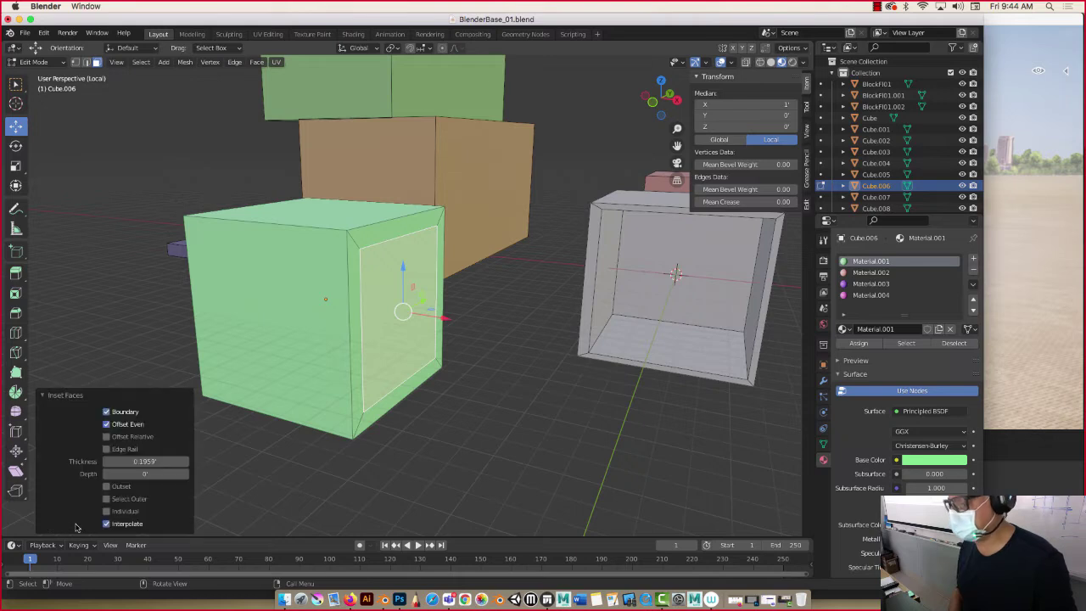
left_click(149, 461)
type(".2")
key("Return")
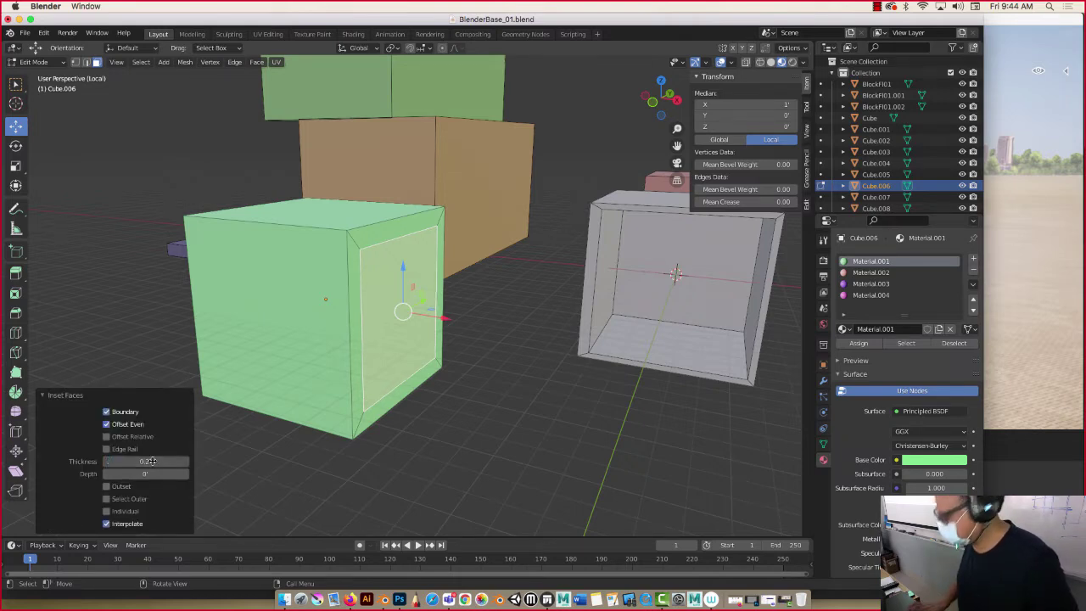
left_click(228, 461)
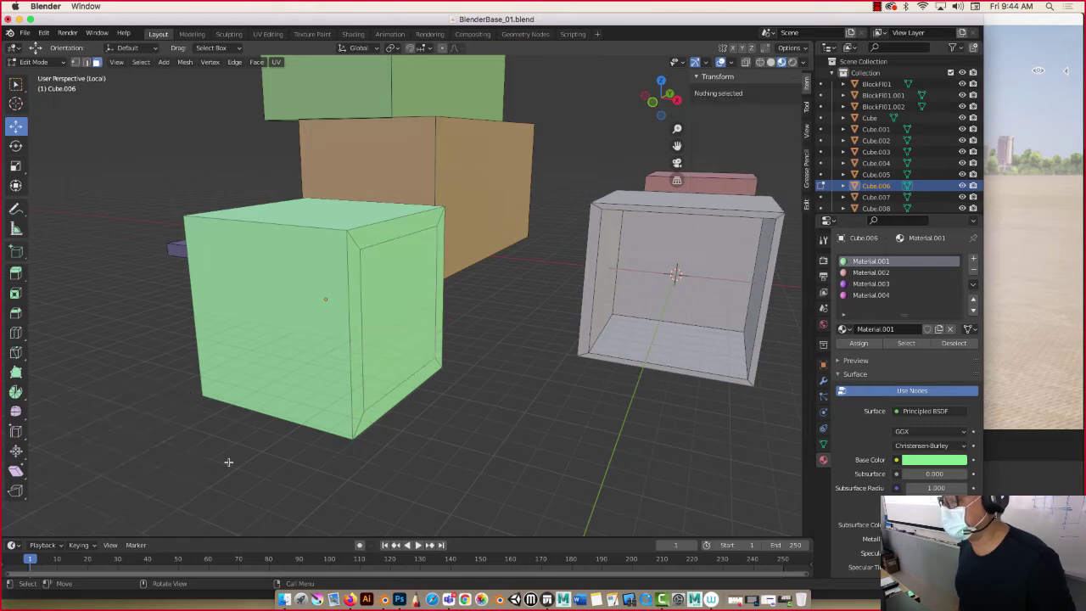
Select the four border faces that frame the inset face on the green cube
middle_click_drag(339, 393, 308, 392)
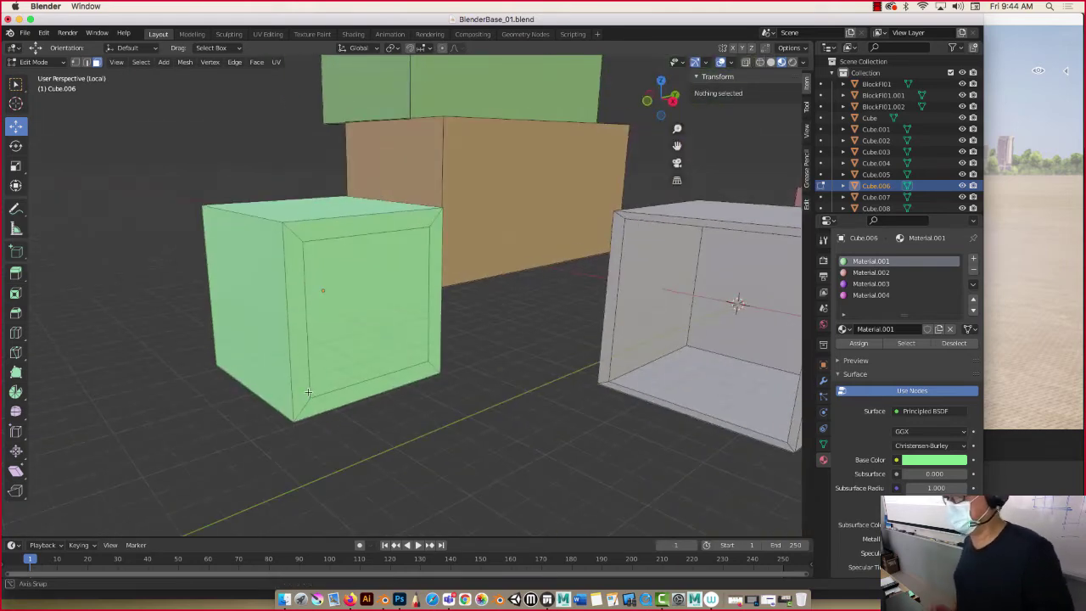
left_click(335, 321)
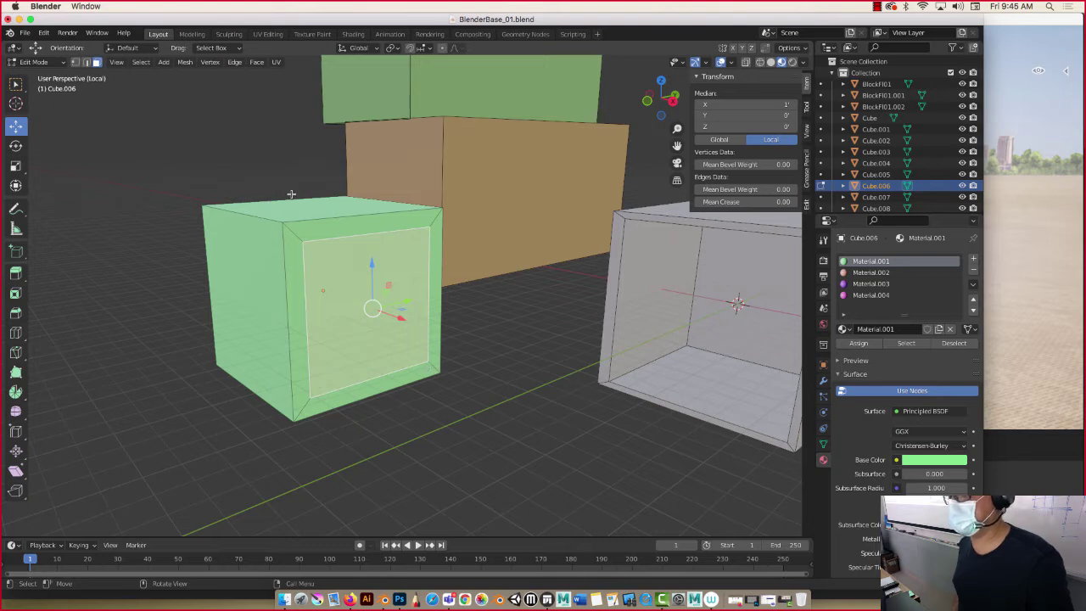
left_click(317, 225)
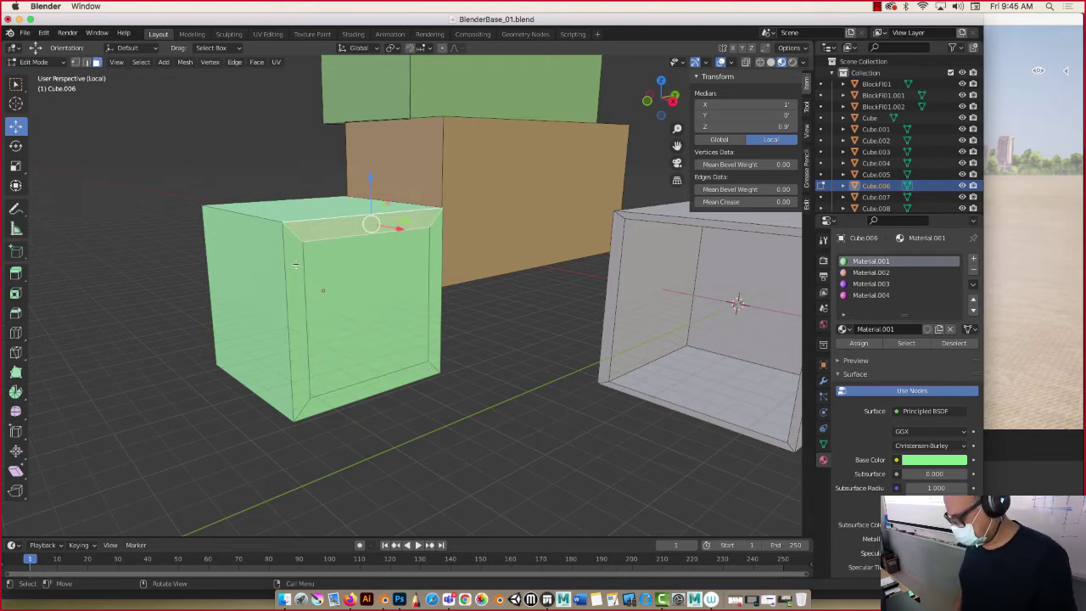
left_click(307, 395, "shift")
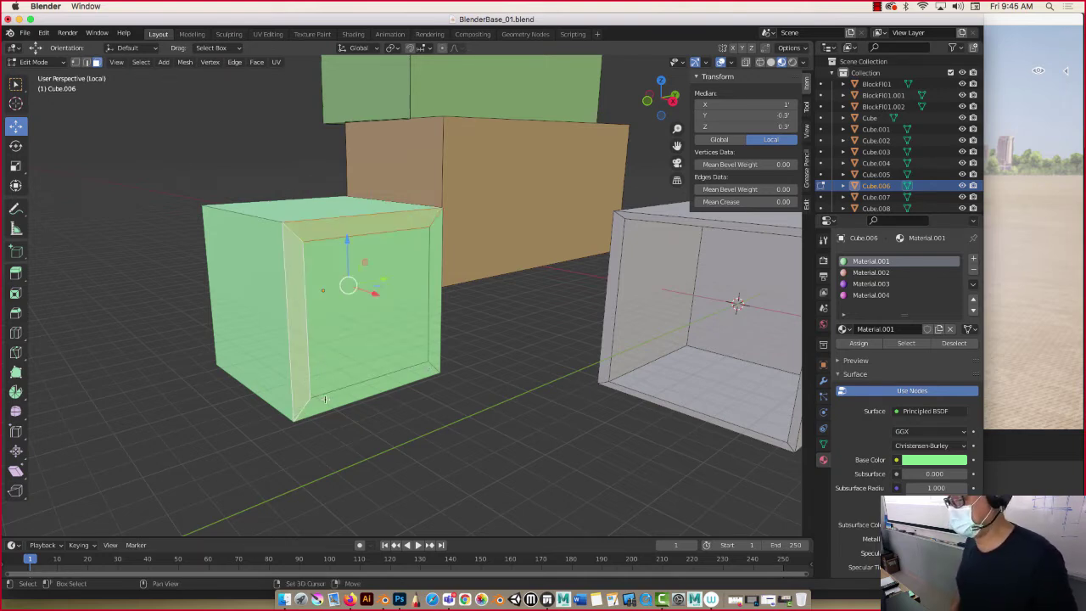
left_click(326, 399, "shift")
left_click(435, 327, "shift")
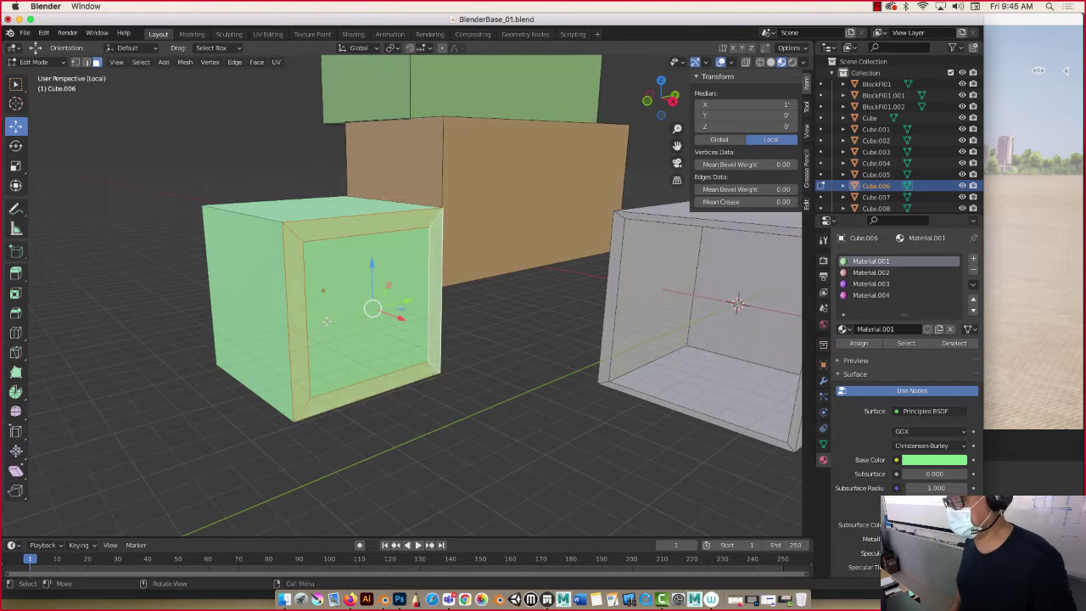
Try extruding the four frame faces outward along their normal by about 0.5'
middle_click_drag(337, 312, 335, 322)
key("e")
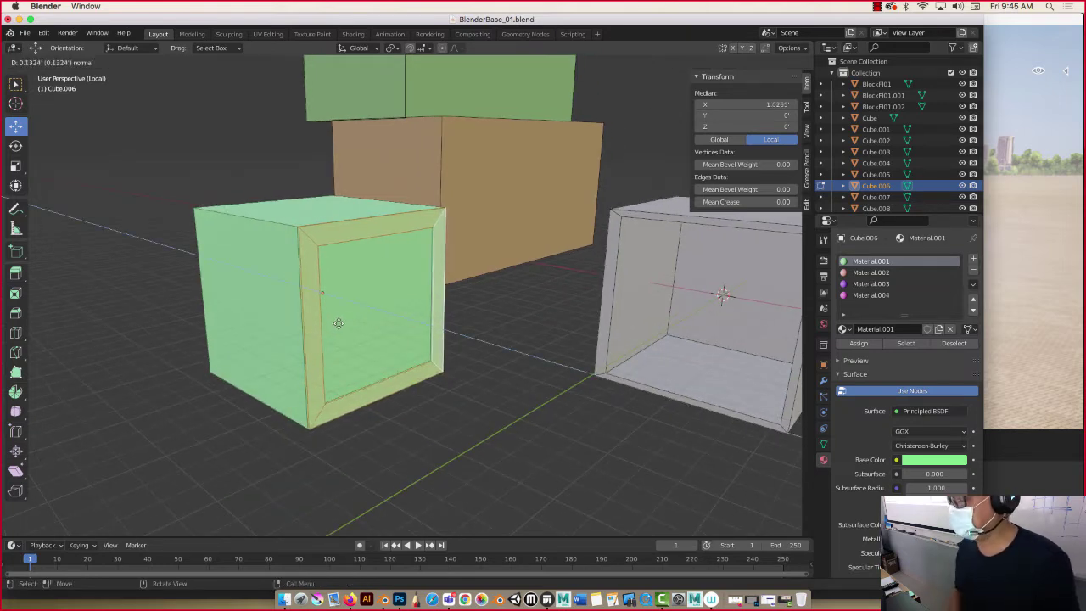
left_click(340, 325)
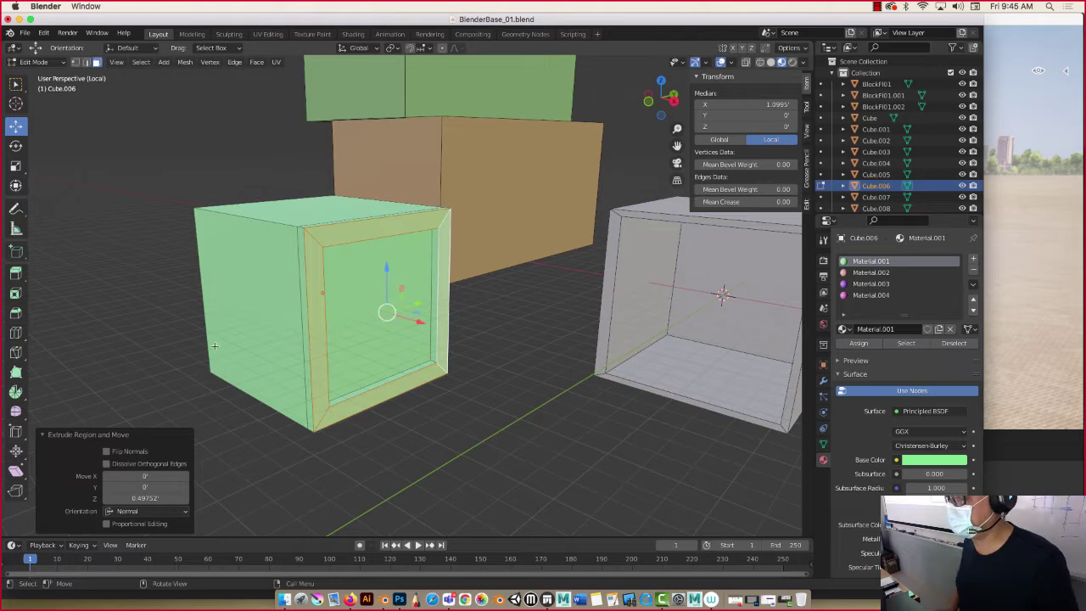
middle_click_drag(214, 346, 218, 315)
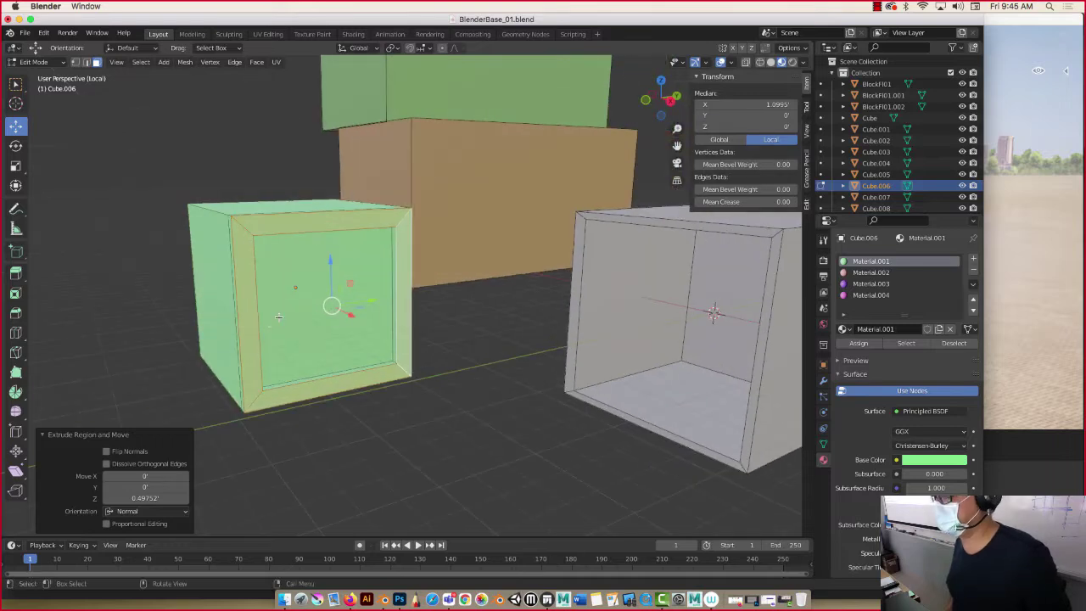
Undo the frame extrusion on the green cube
key("super+z")
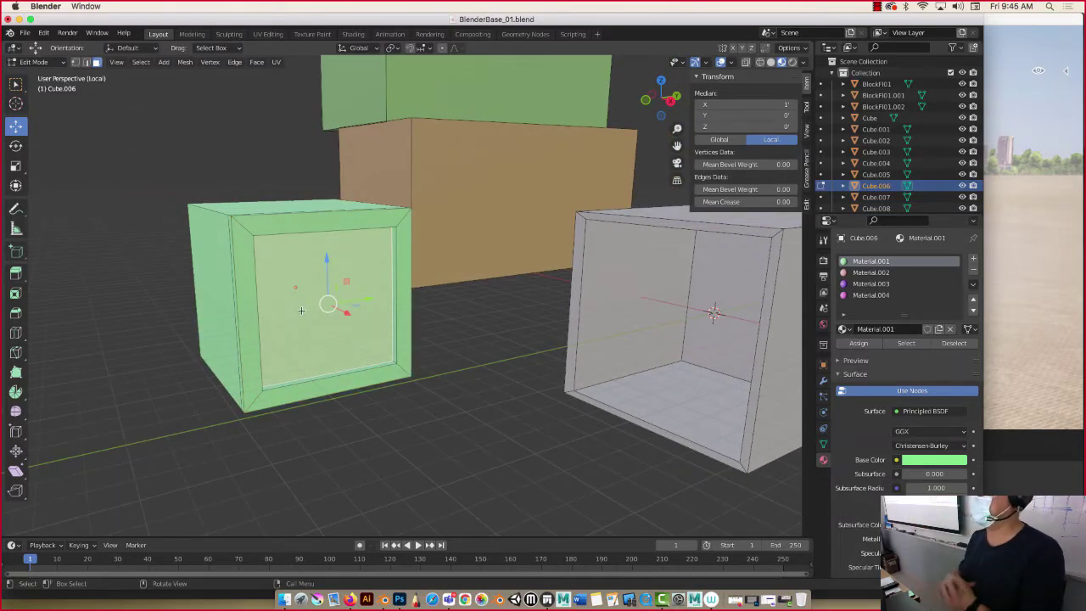
key("super+z")
key("super+z")
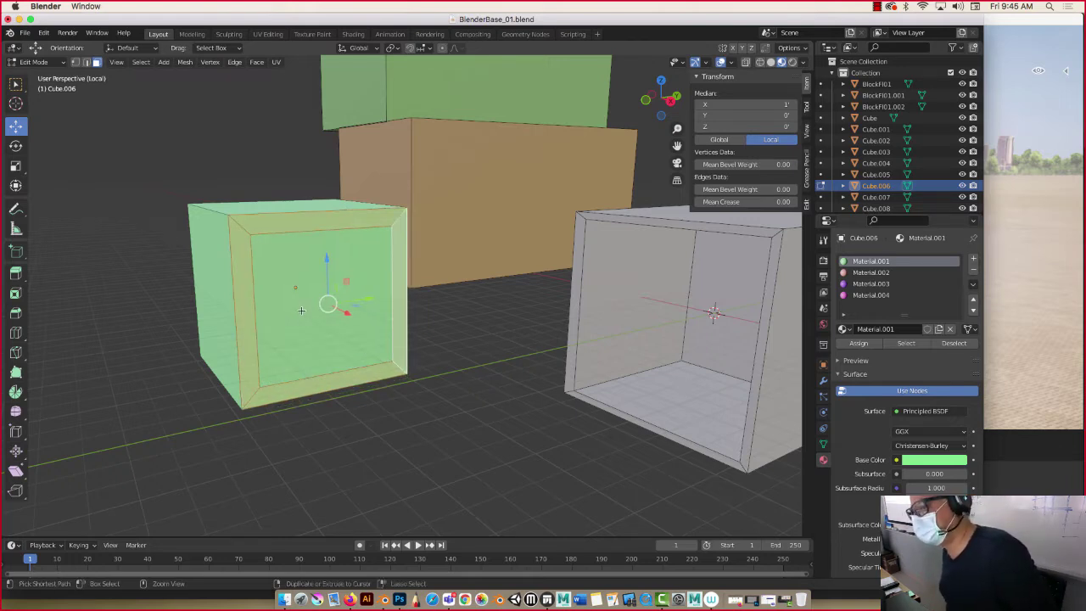
key("super+z")
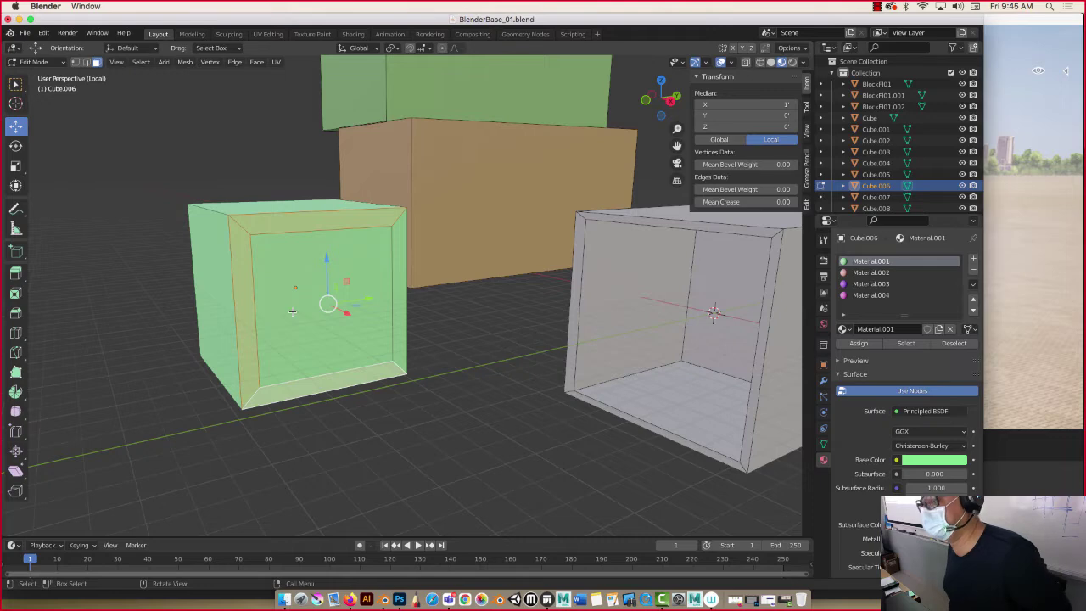
Extrude the four selected frame faces outward by about 0.36', leaving the centre face recessed
middle_click_drag(292, 310, 313, 307)
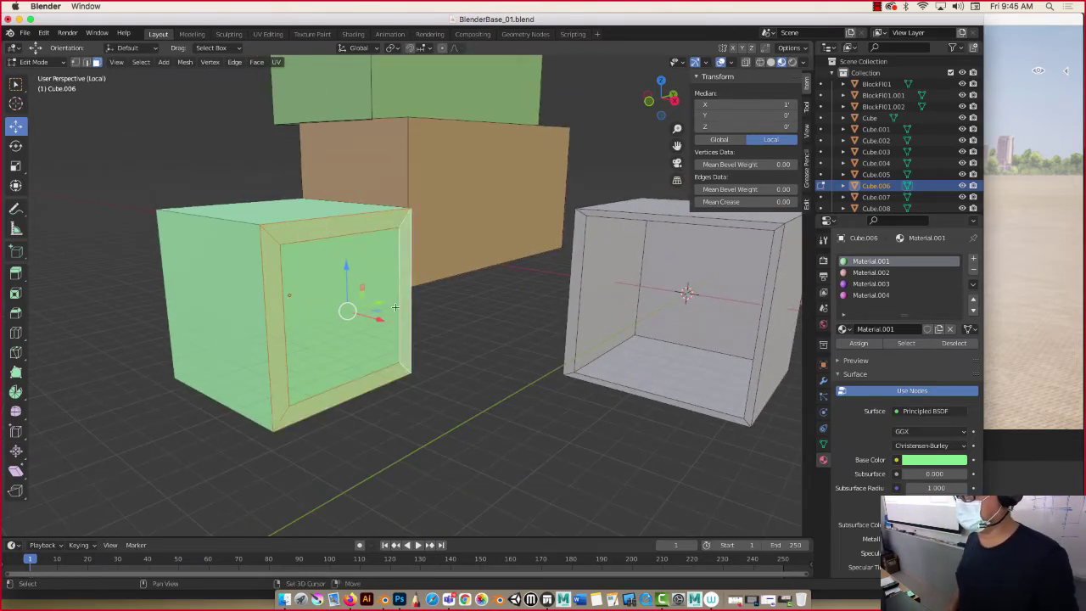
key("e")
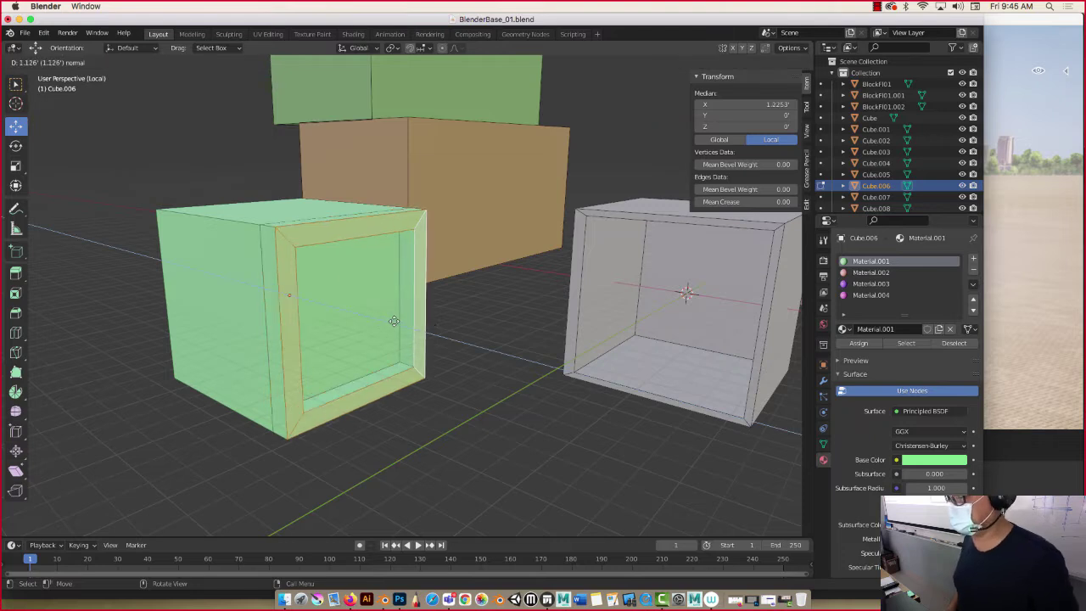
left_click(383, 319)
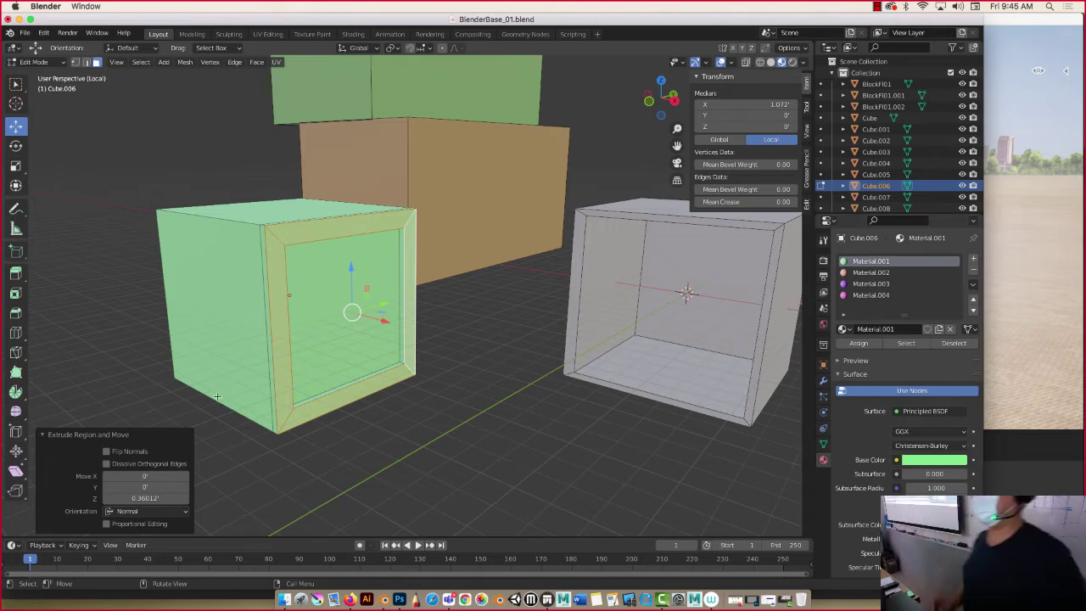
Separate the recessed centre face from the green cube as its own object and return to Object Mode
key("ctrl+z")
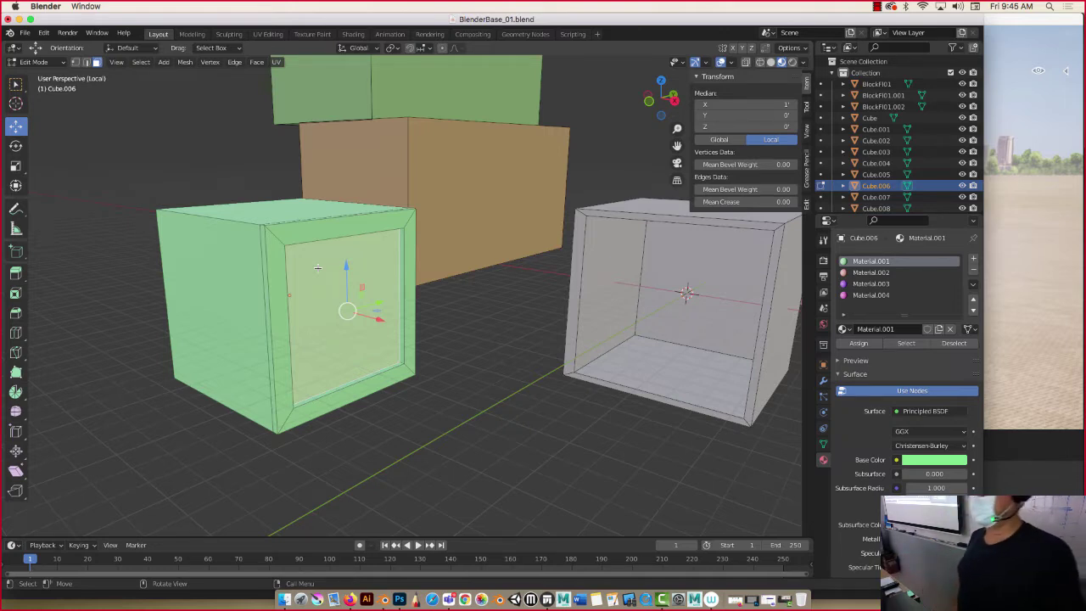
right_click(317, 267)
mouse_move(319, 270)
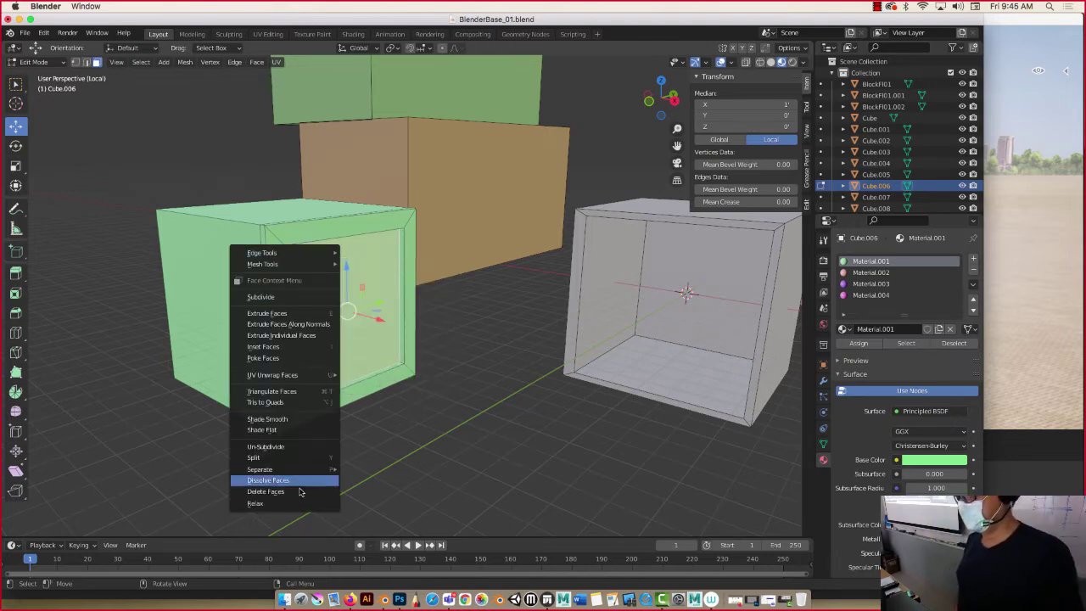
mouse_move(301, 469)
left_click(371, 467)
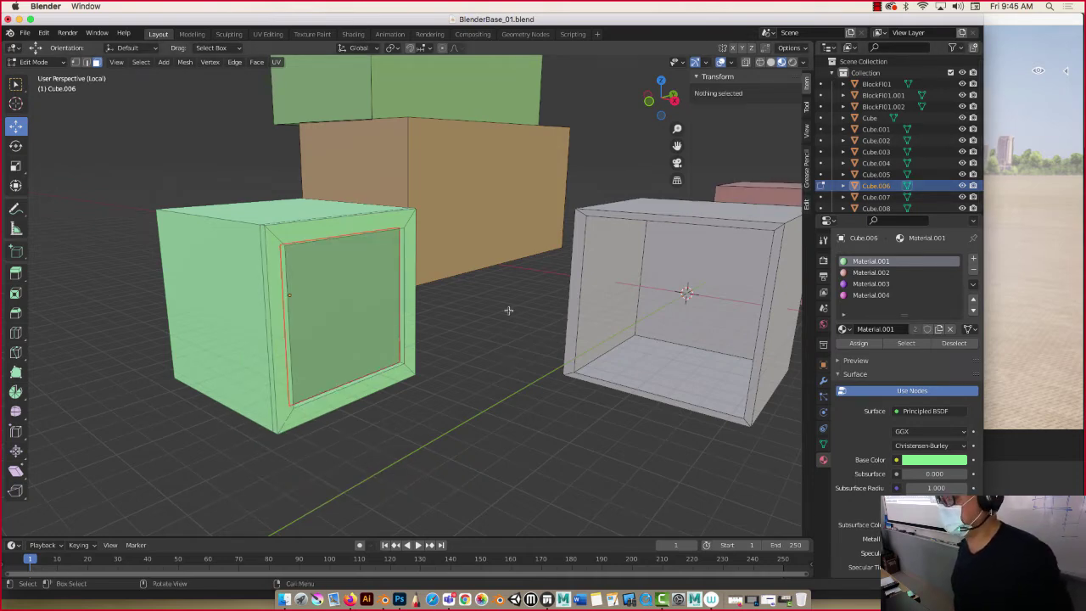
key("Tab")
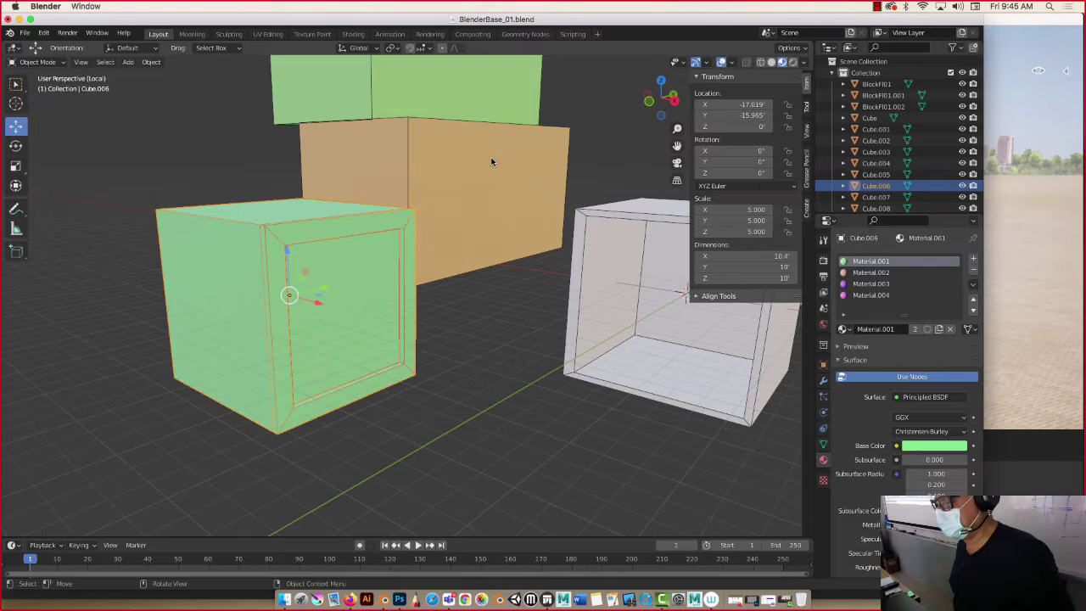
Select the separated pane and rename it Glass01 in the scene collection
left_click(352, 259)
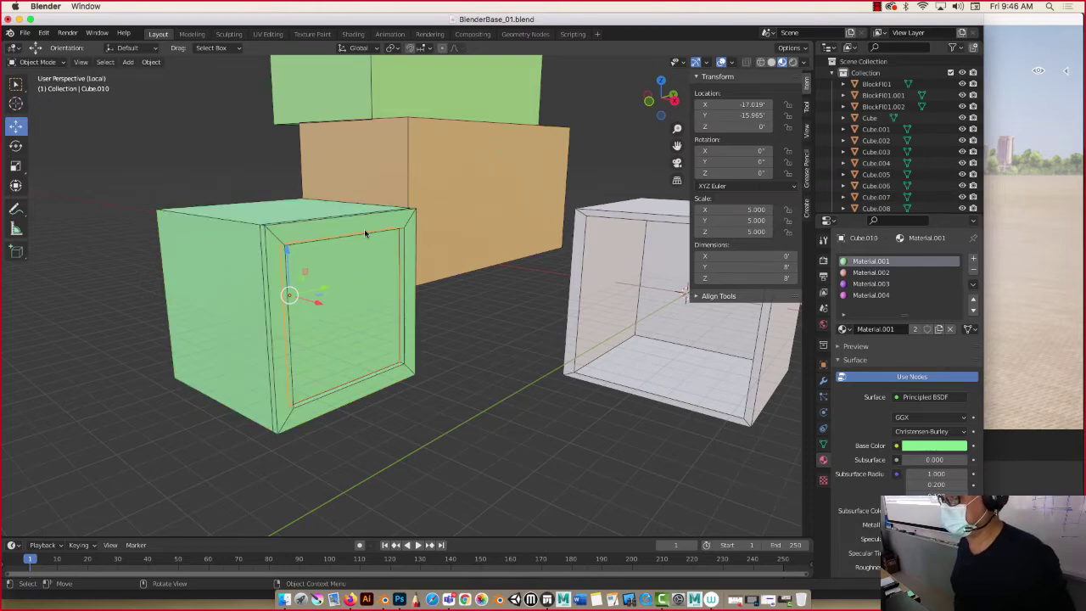
middle_click_drag(366, 234, 345, 295)
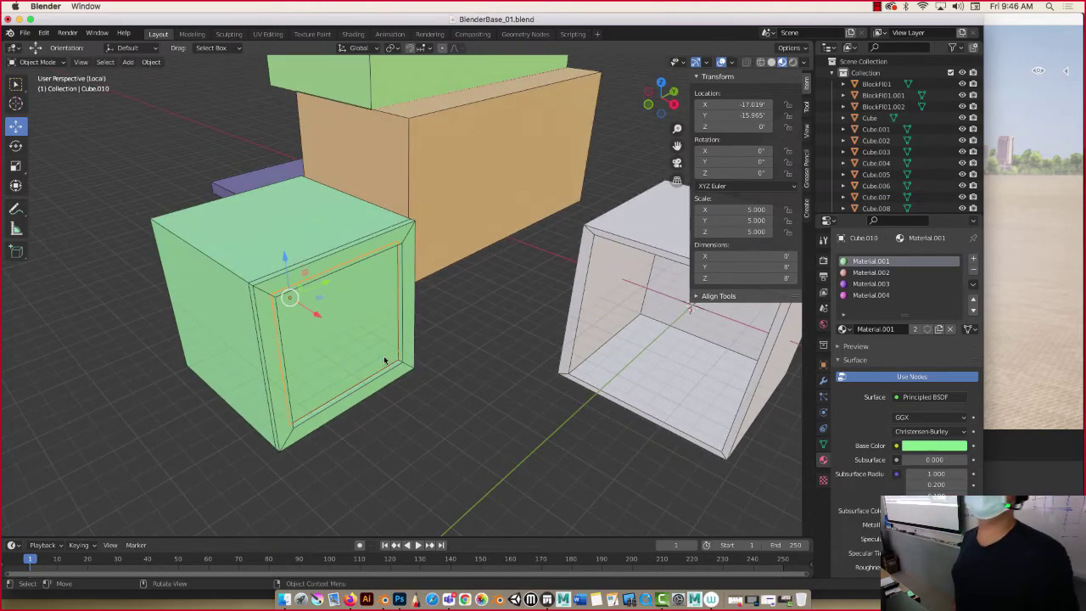
scroll(884, 163, "down", 3)
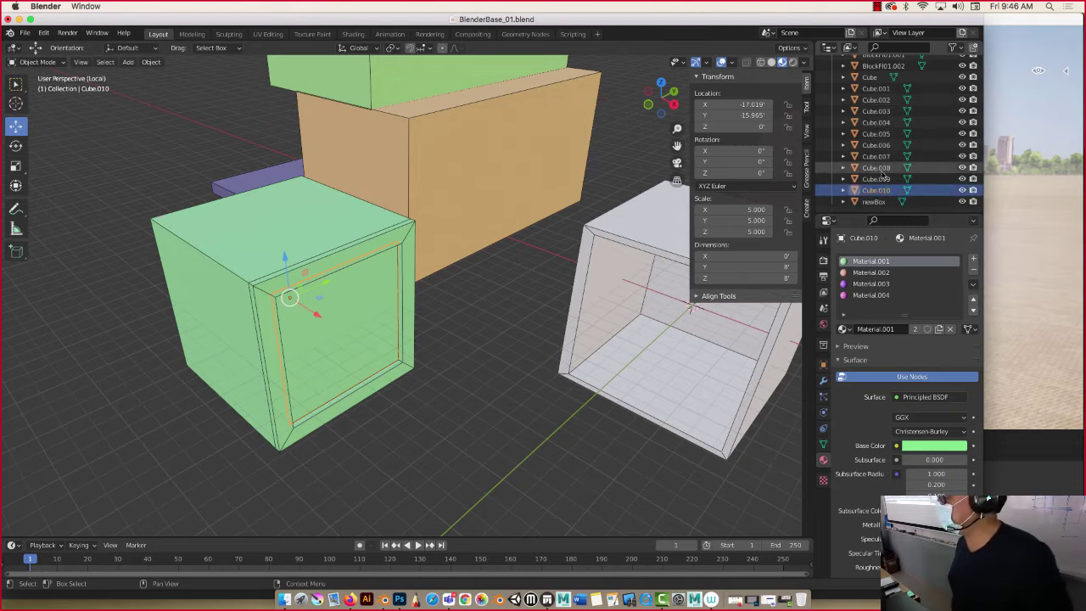
double_click(873, 191)
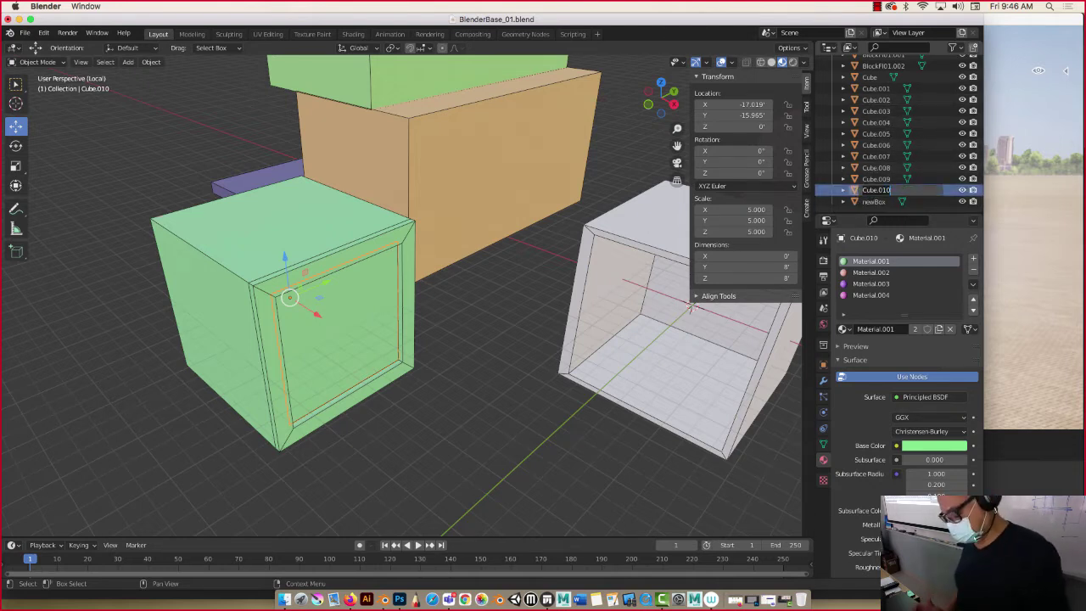
type("Glass")
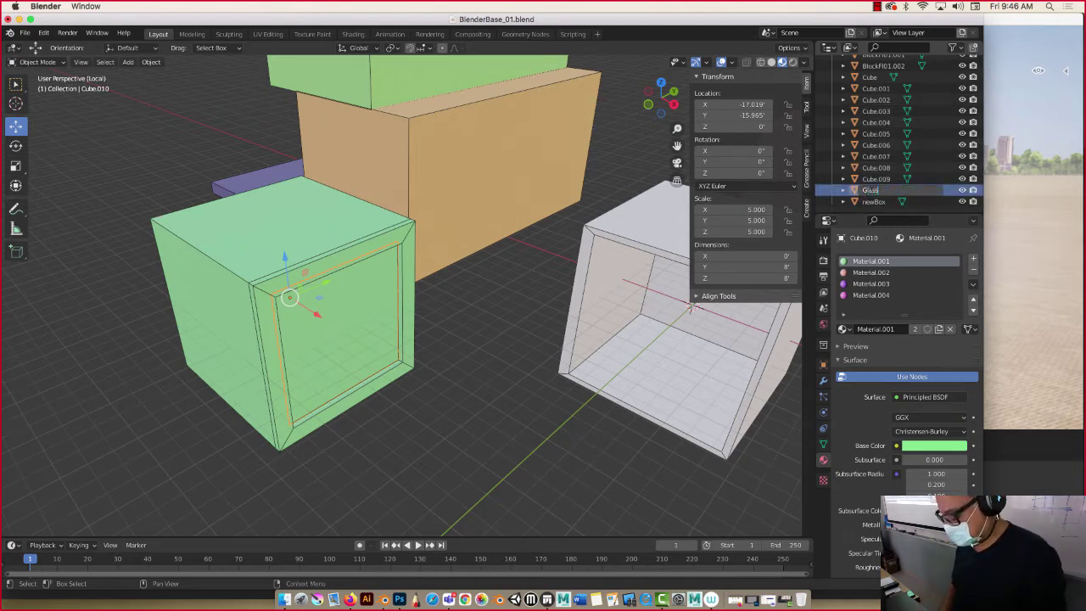
type("01")
key("Return")
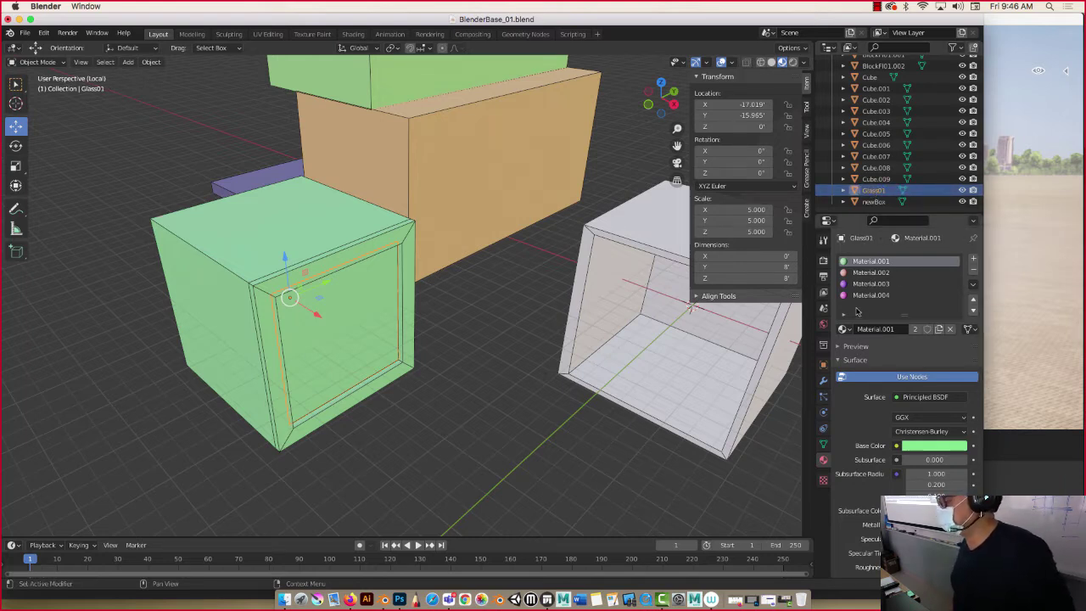
Add a new material slot to Glass01 with its own new material and rename it Material.005_Glass
left_click(973, 258)
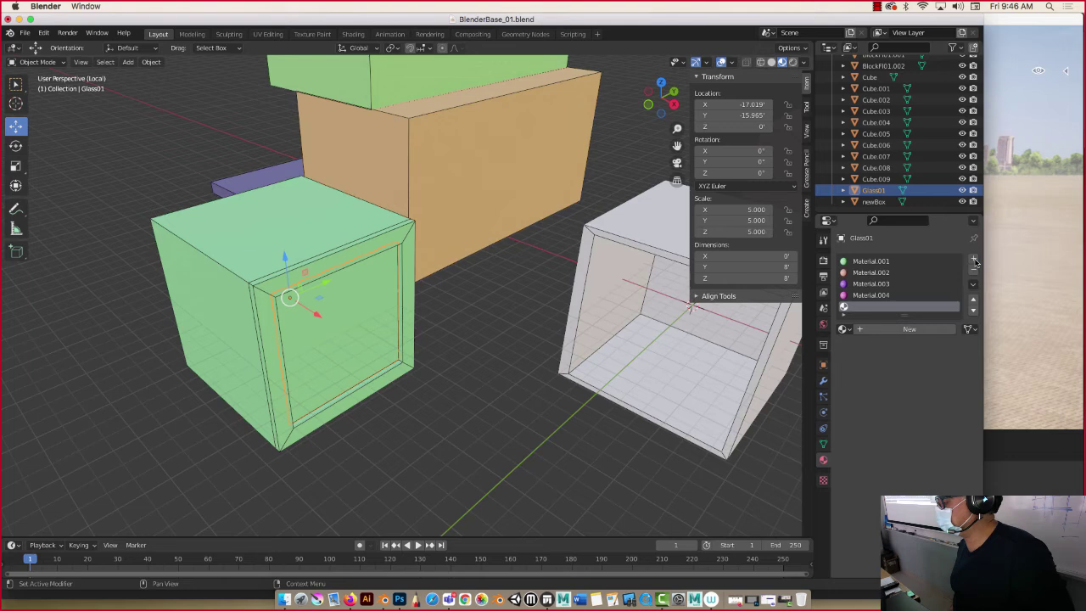
left_click(886, 329)
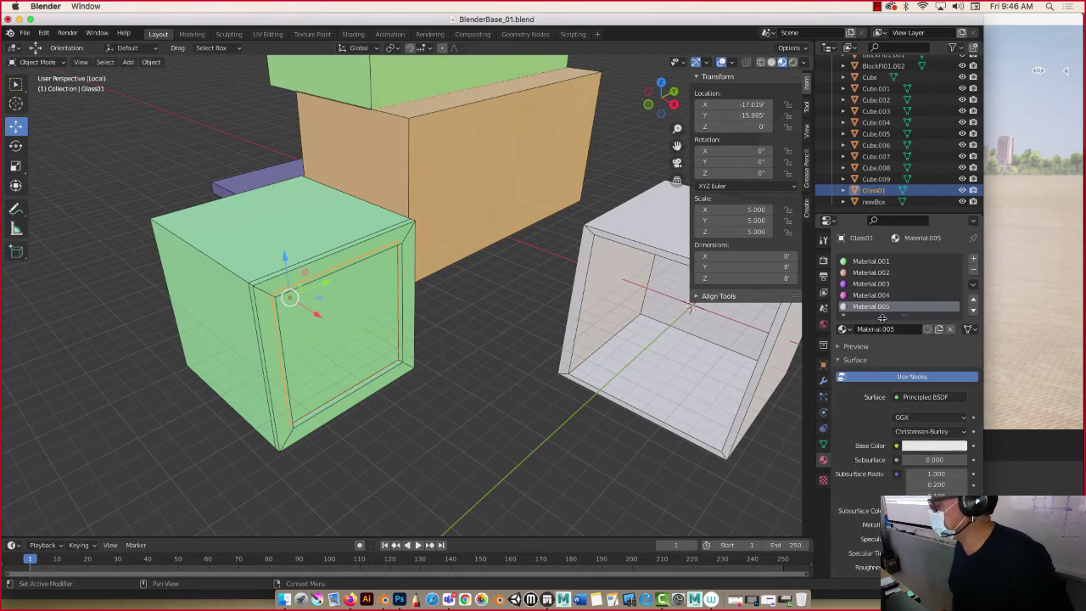
double_click(880, 307)
key("Right")
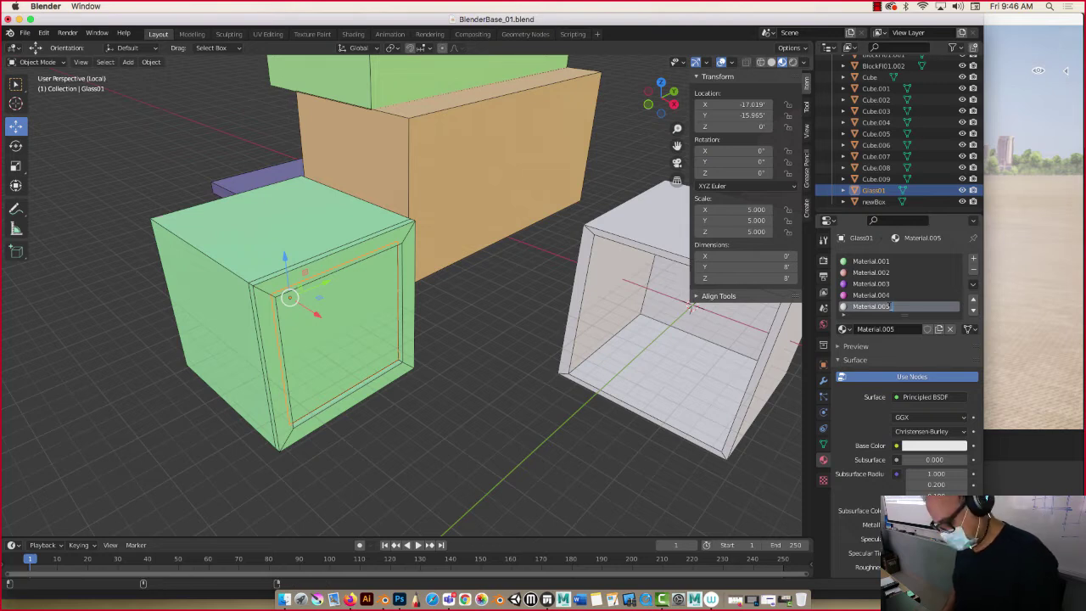
type("Glass")
key("Return")
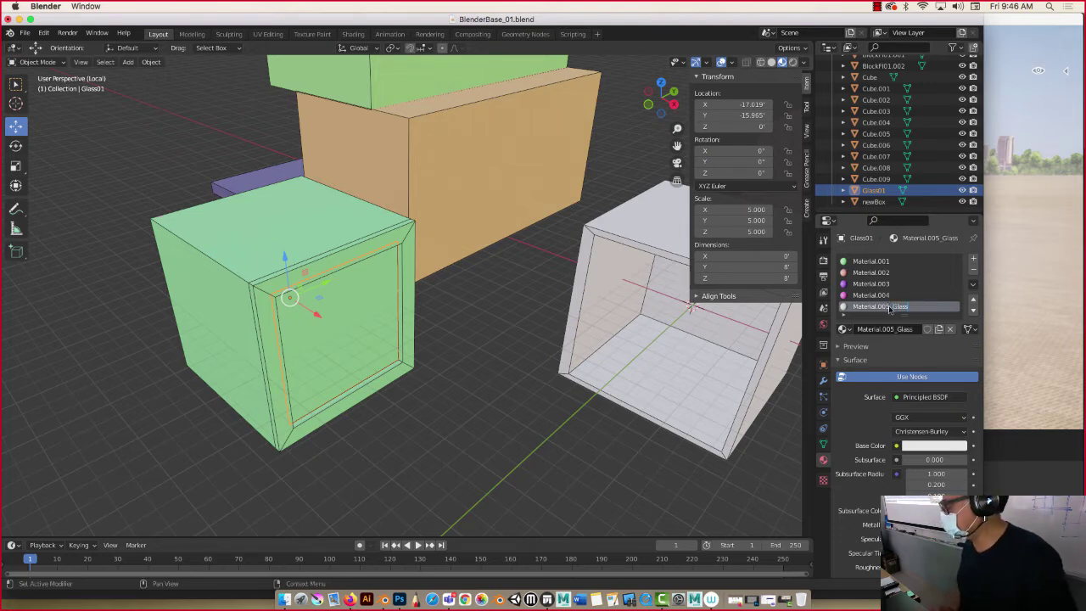
Set the base colour of the Material.005_Glass material to light blue
left_click(928, 446)
left_click(922, 312)
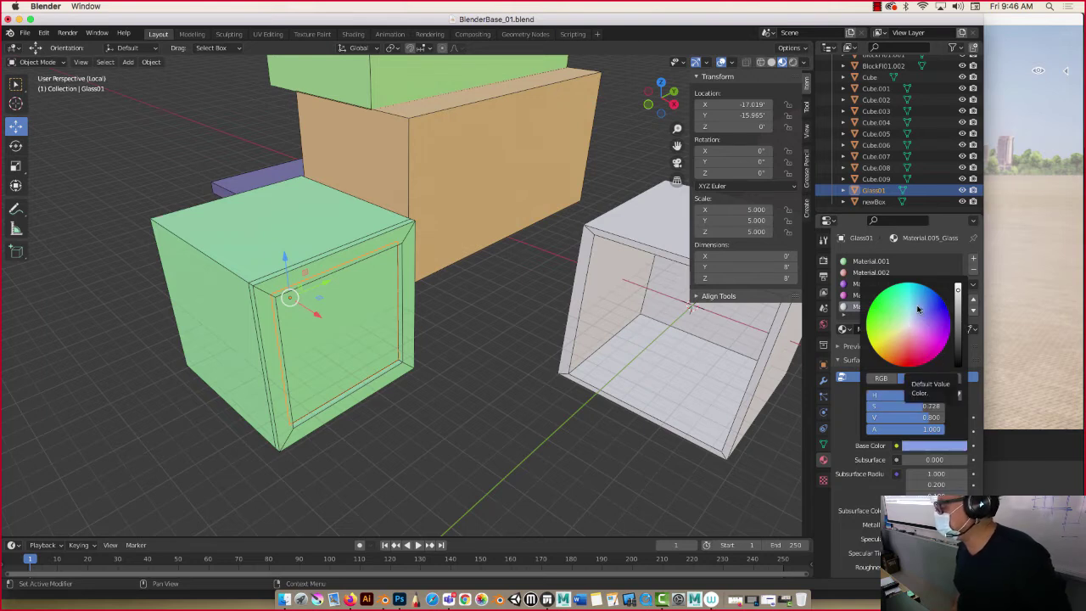
left_click(918, 304)
left_click(917, 306)
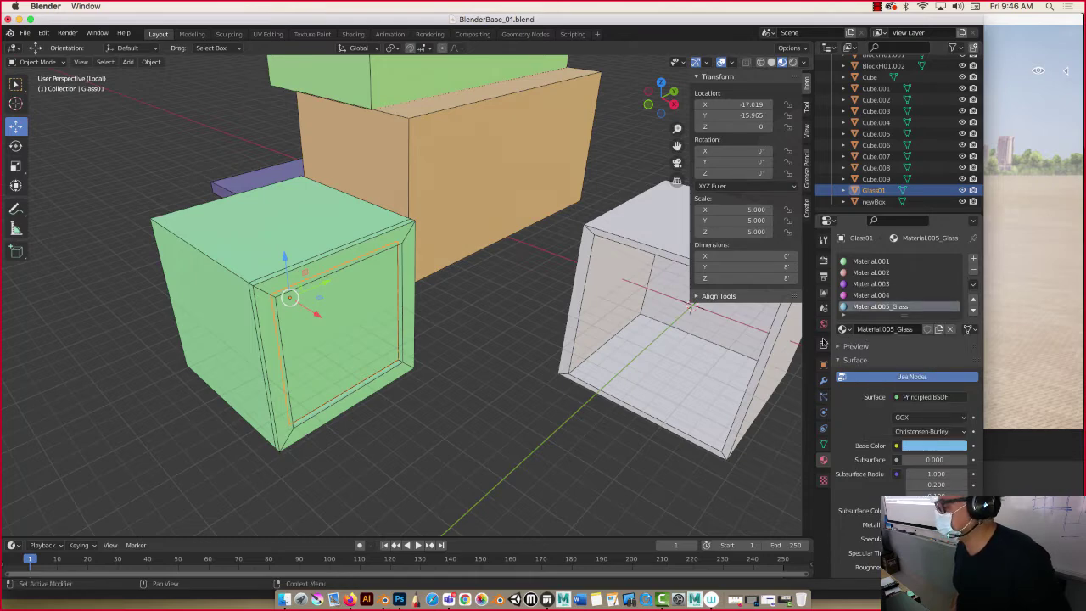
Assign Material.005_Glass to the pane's face in Edit Mode, then return to Object Mode
key("Tab")
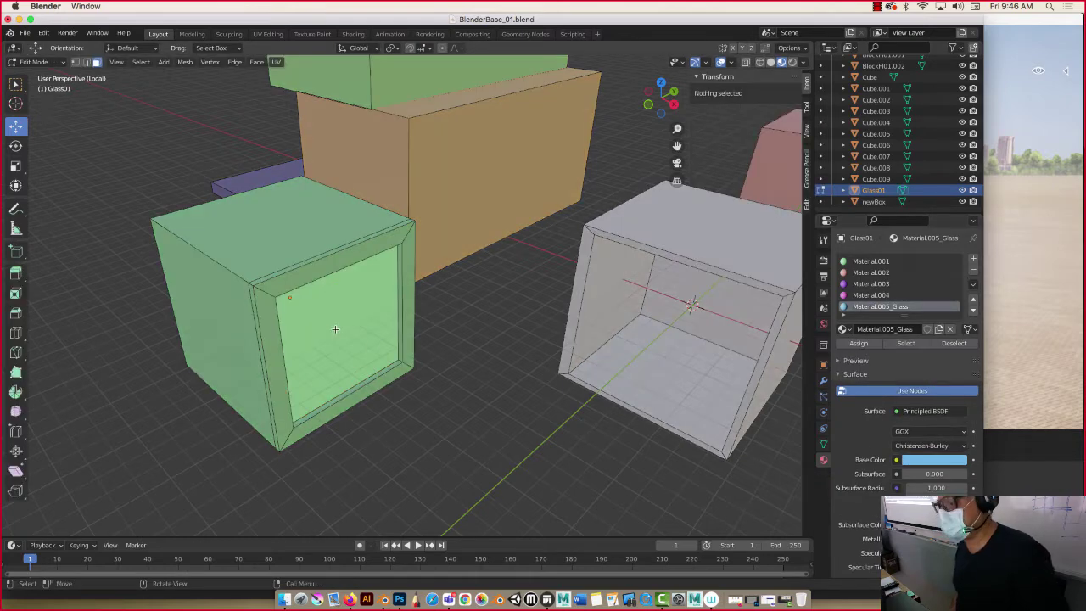
left_click(335, 329)
left_click(870, 260)
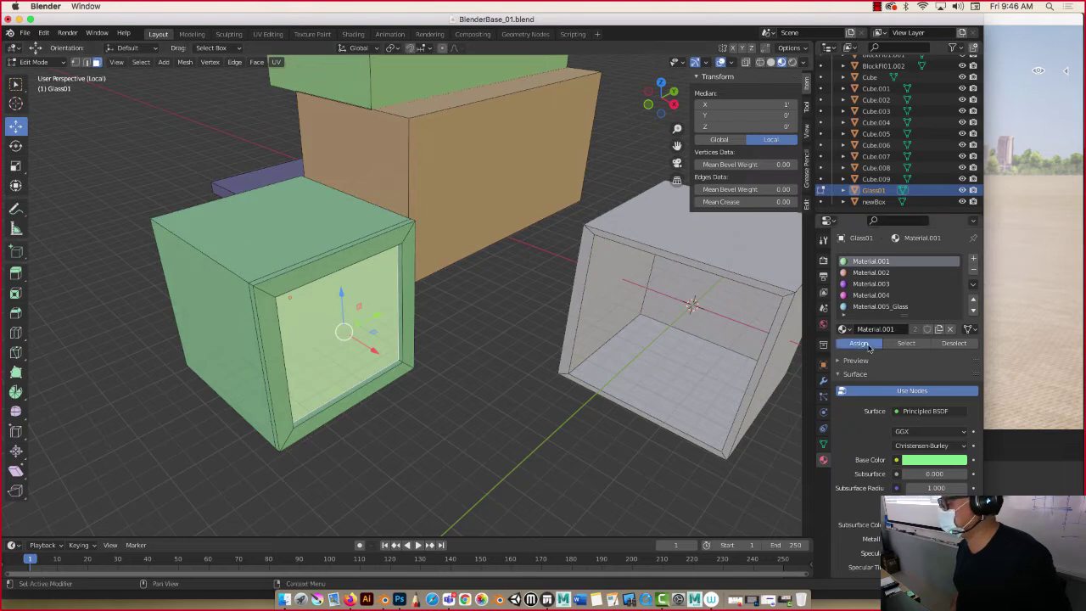
left_click(859, 342)
left_click(860, 306)
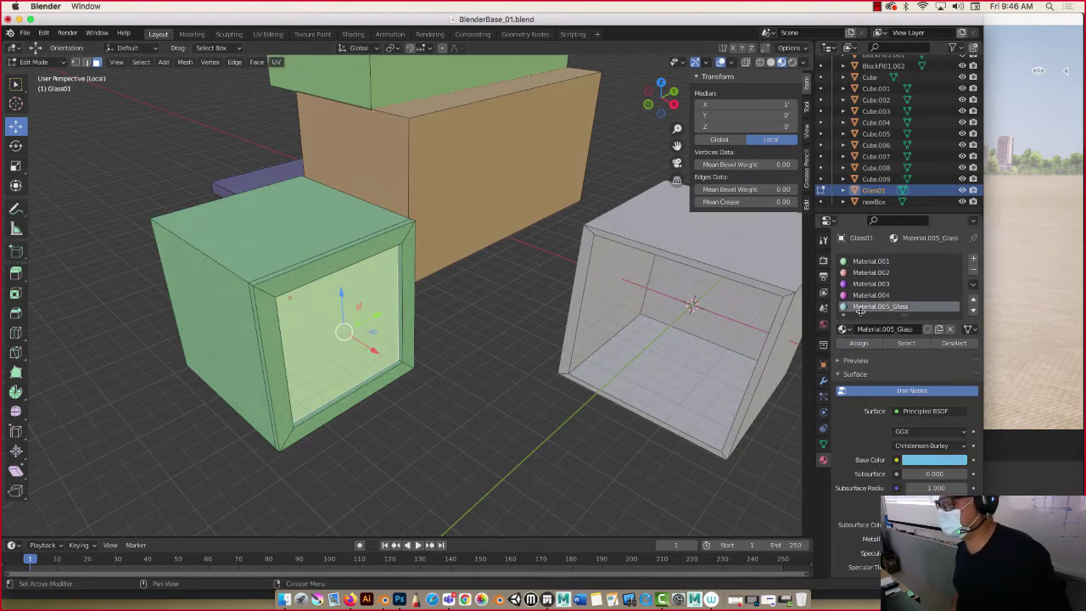
left_click(858, 343)
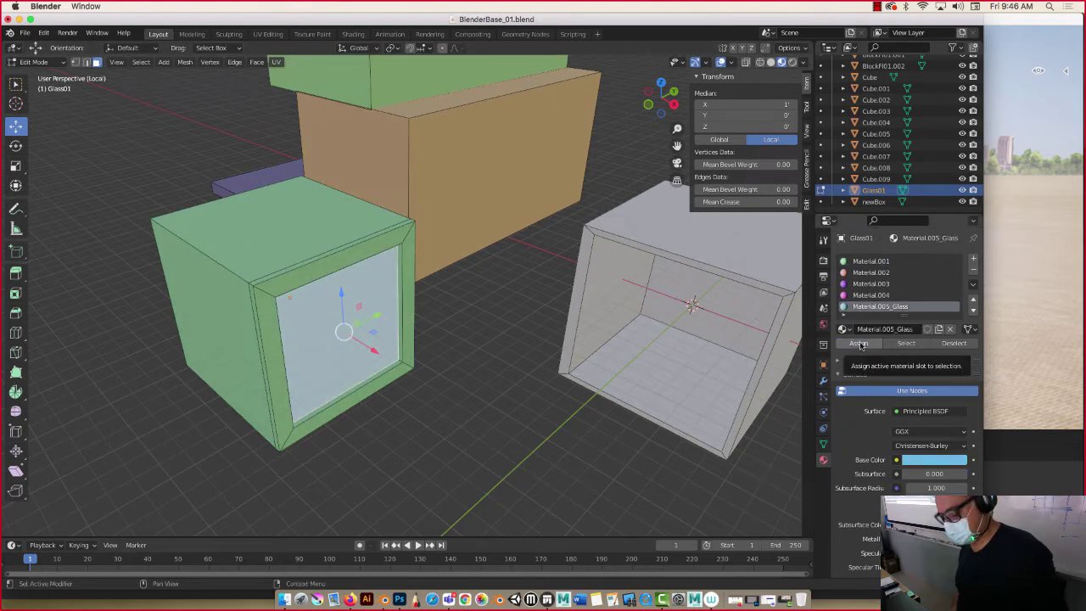
middle_click_drag(516, 447, 507, 428)
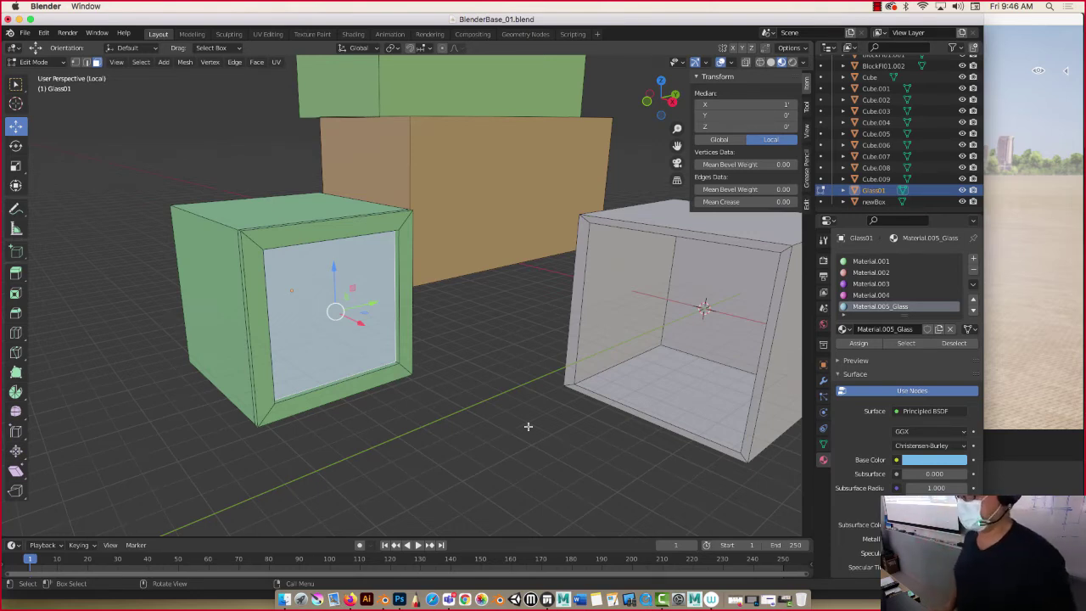
key("Tab")
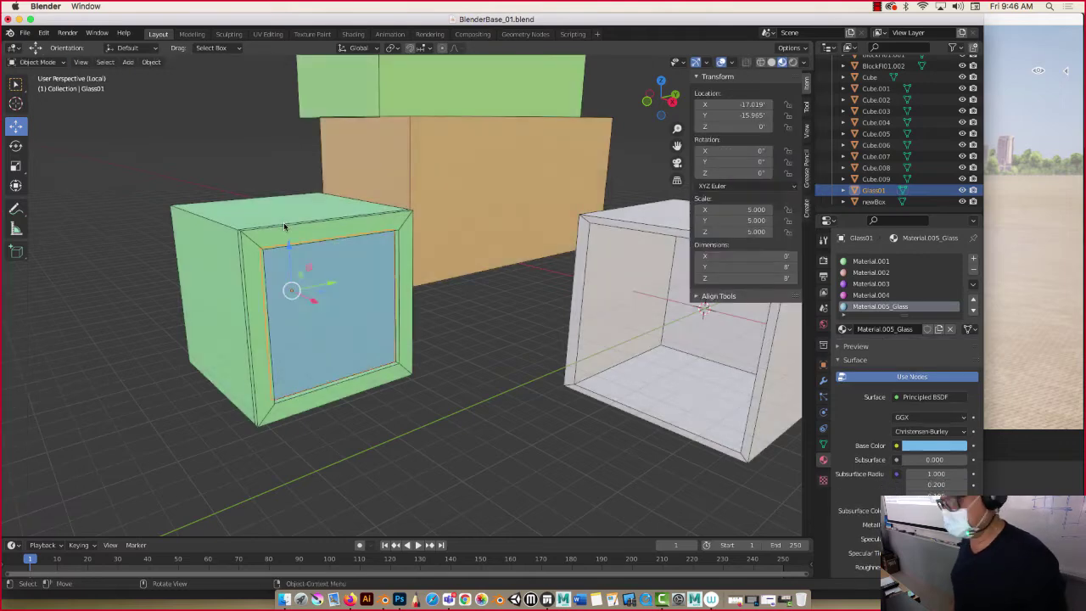
In the green cube's mesh, select the loop of inner frame faces around the pane and extrude it inward by about 0.052'
left_click(399, 249)
key("Tab")
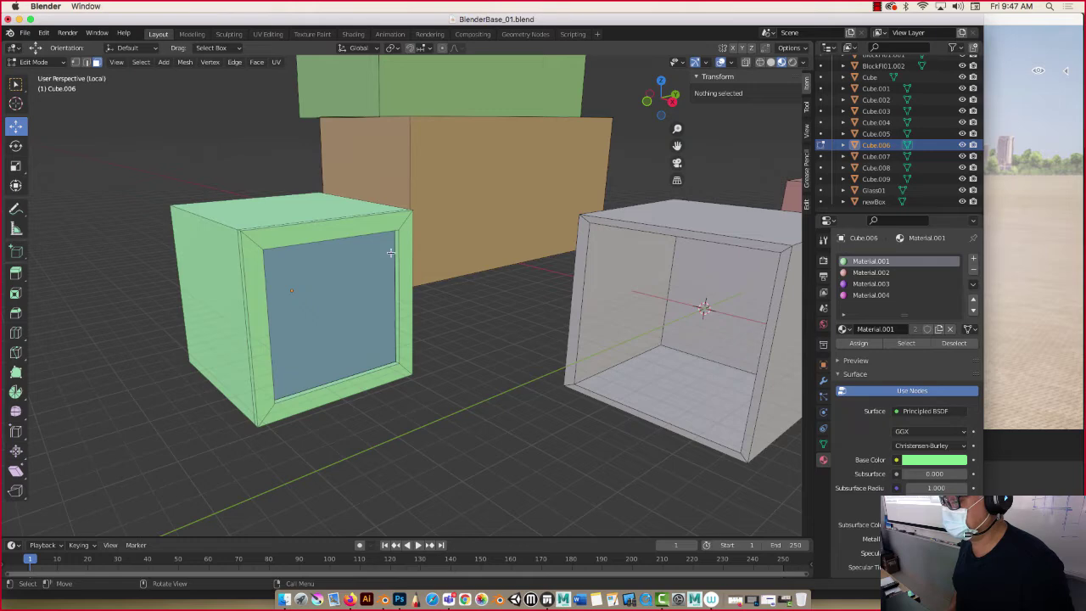
scroll(391, 252, "up", 6)
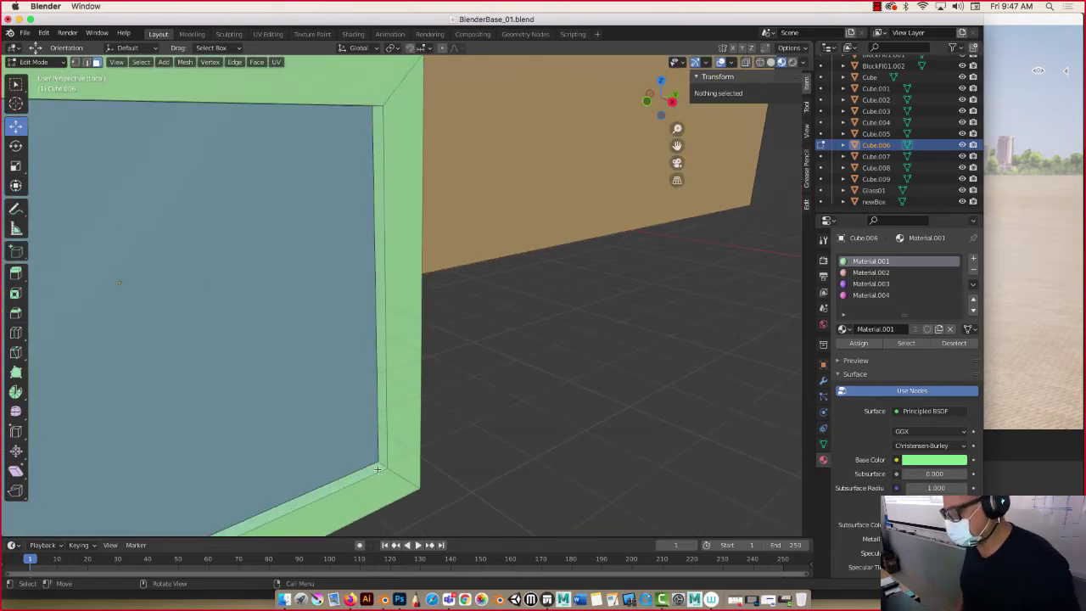
left_click(381, 461, "alt")
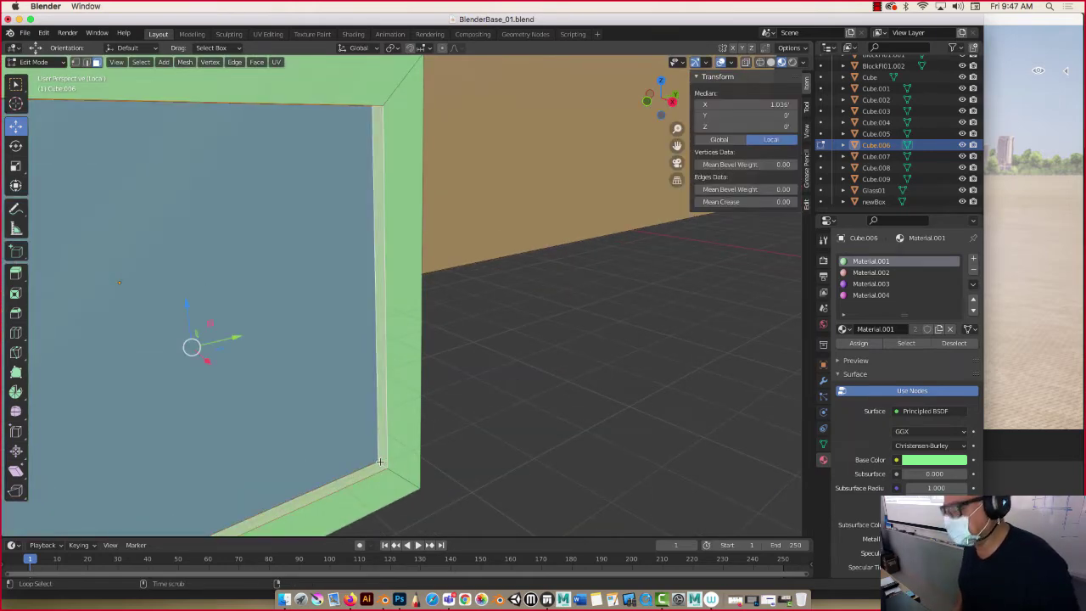
middle_click_drag(381, 461, 401, 364)
scroll(432, 359, "down", 6)
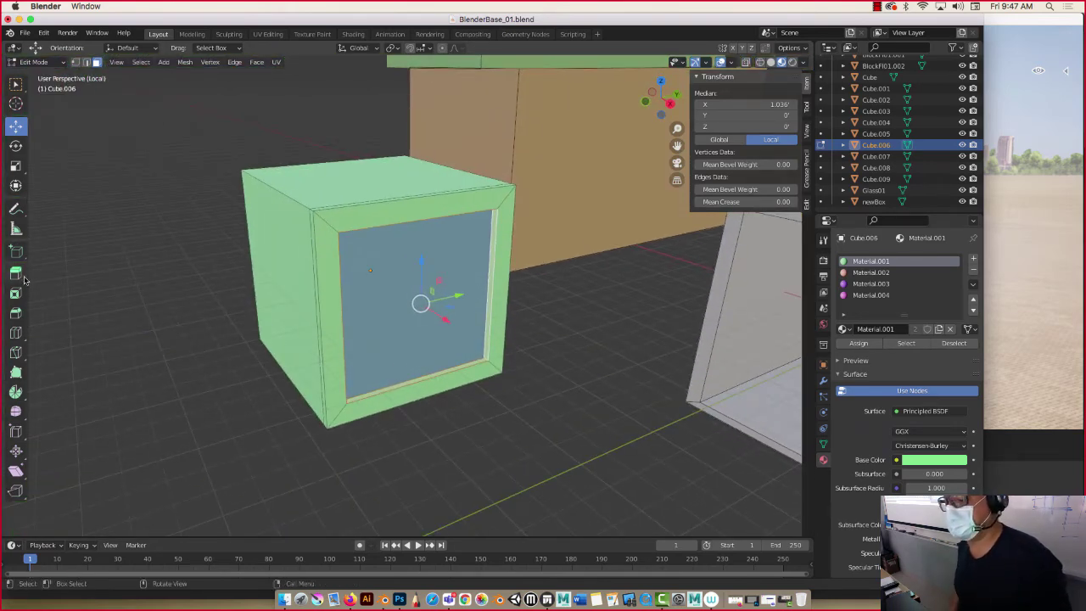
left_click_drag(15, 272, 42, 322)
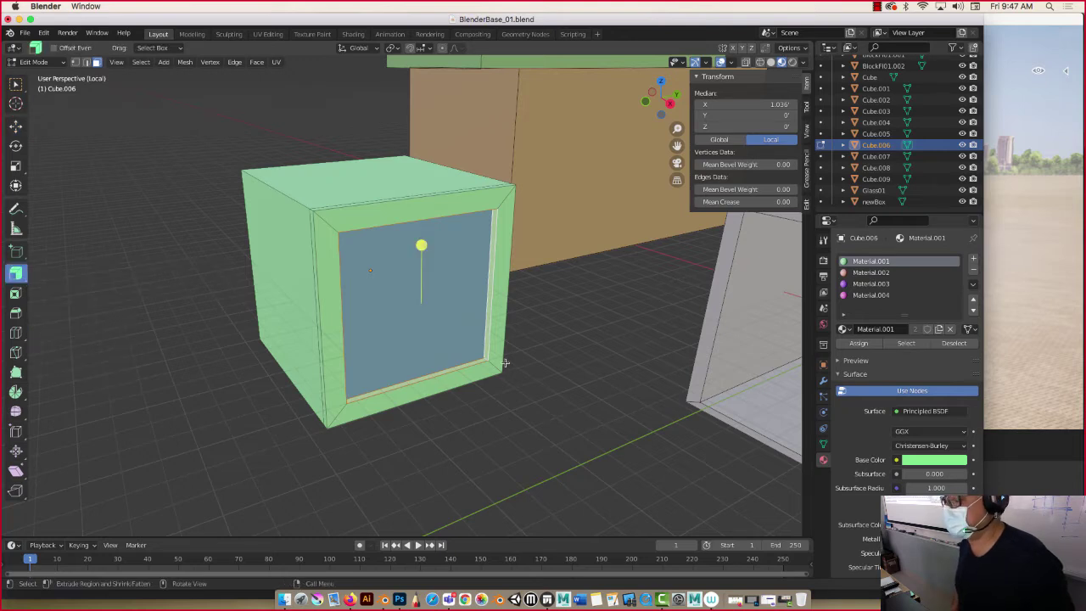
left_click_drag(421, 245, 421, 245)
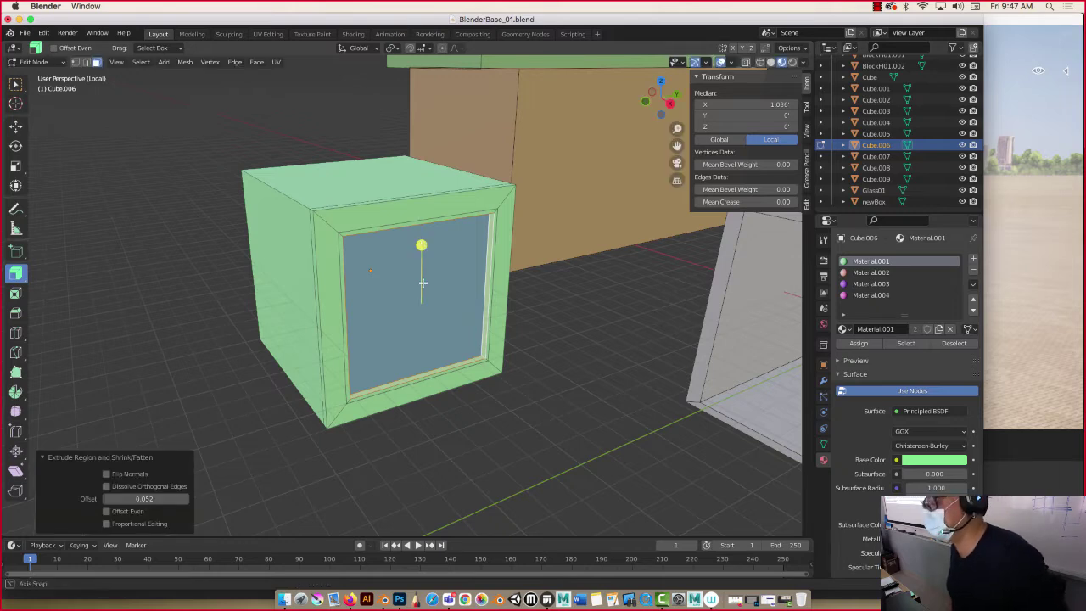
Select the four front frame faces of the green cube and extrude them outward by about 0.279'
mouse_move(423, 285)
middle_mouse_down()
mouse_move(444, 283)
mouse_move(426, 265)
middle_mouse_up()
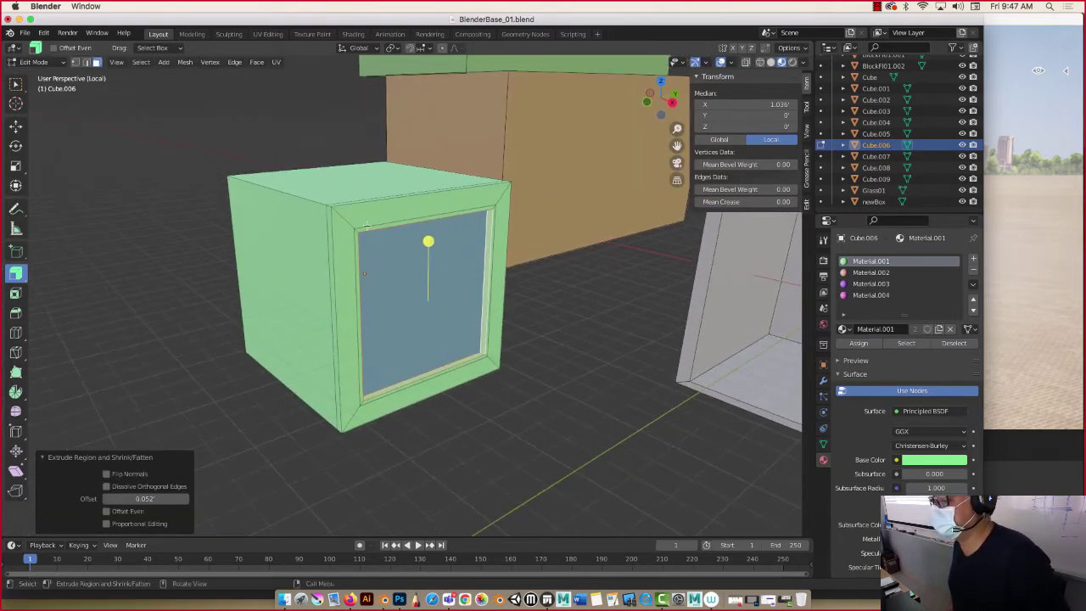
left_click(360, 217)
left_click(504, 231, "shift")
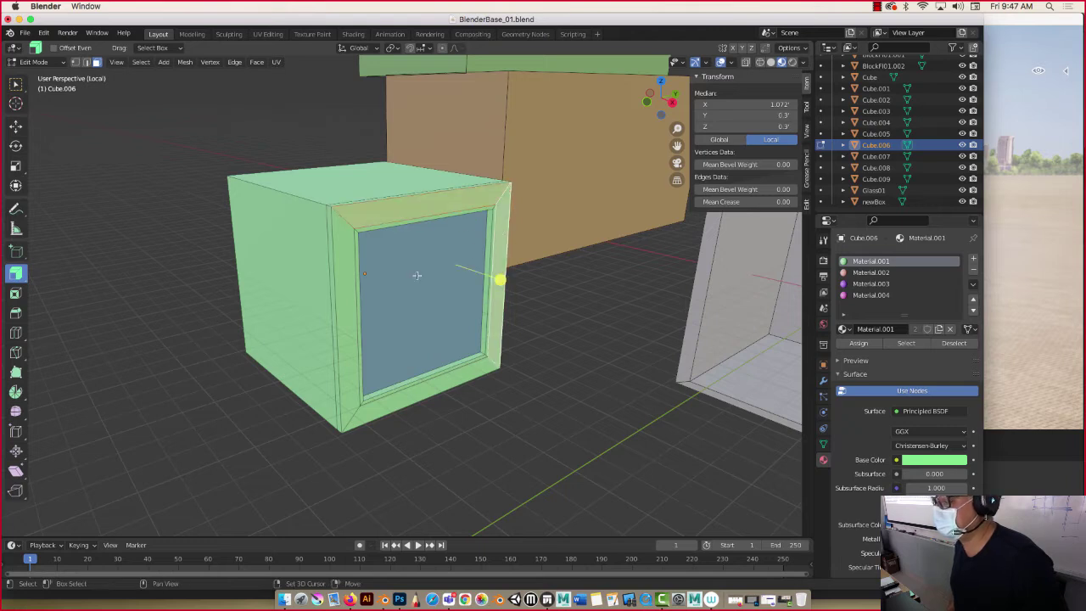
left_click(349, 285, "shift")
left_click(389, 409, "shift")
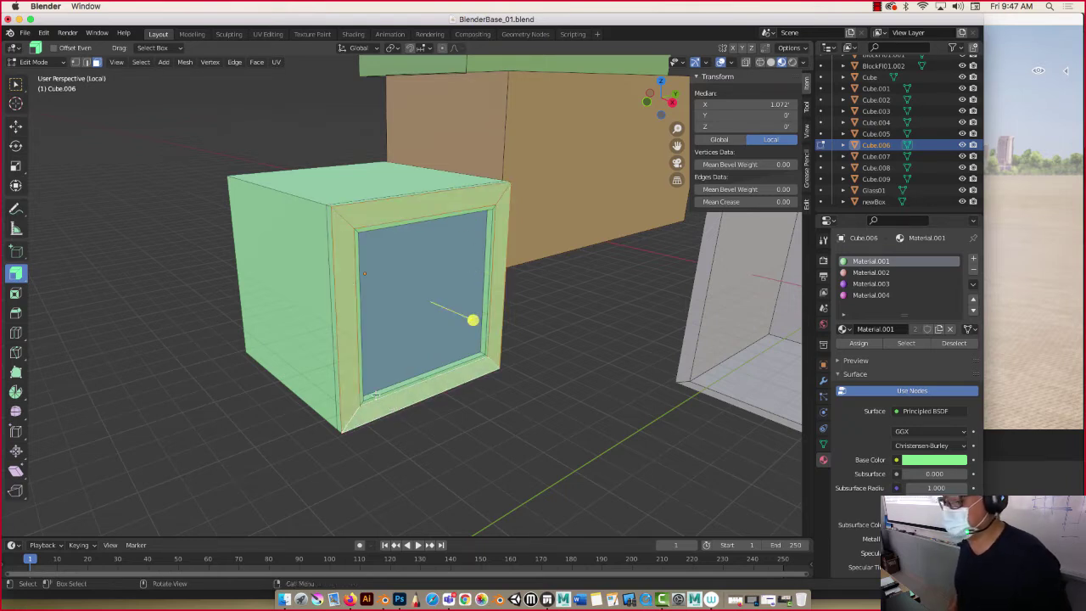
key("e")
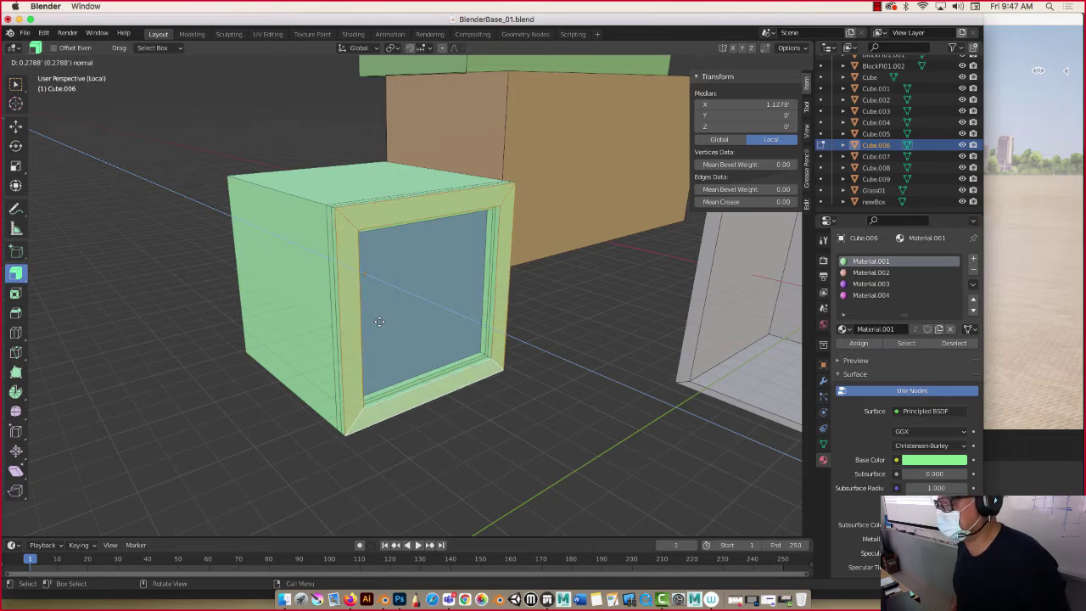
left_click(379, 322)
Switch to the Move tool and try to select the loop of inner trim faces starting from the strip above the pane
mouse_move(399, 324)
middle_mouse_down()
mouse_move(356, 299)
mouse_move(393, 303)
middle_mouse_up()
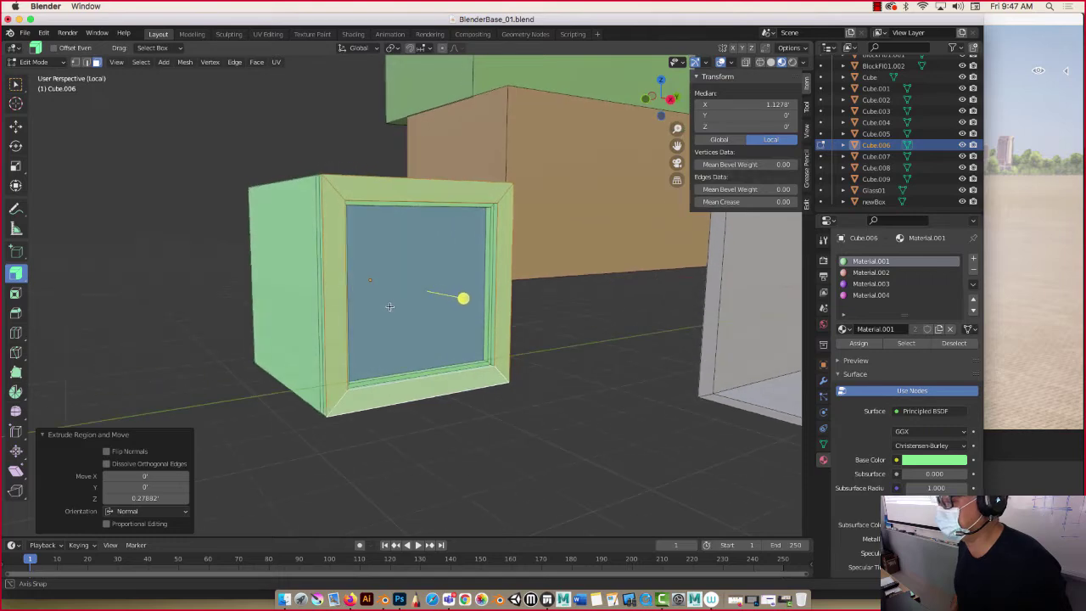
scroll(421, 227, "up", 5)
scroll(423, 227, "down", 5)
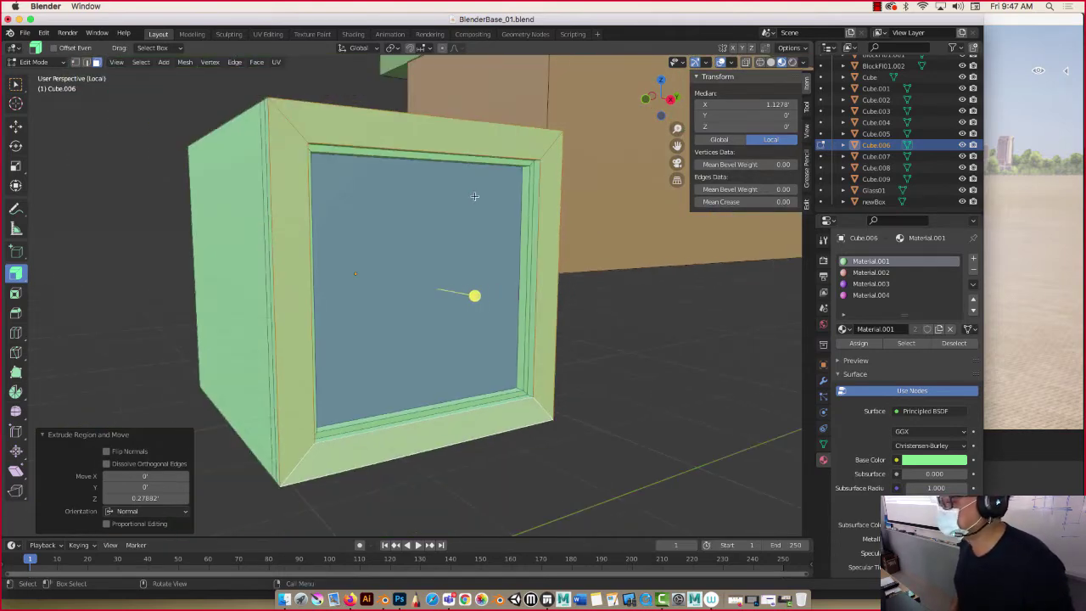
scroll(479, 195, "up", 4)
middle_click_drag(530, 162, 518, 174, "shift")
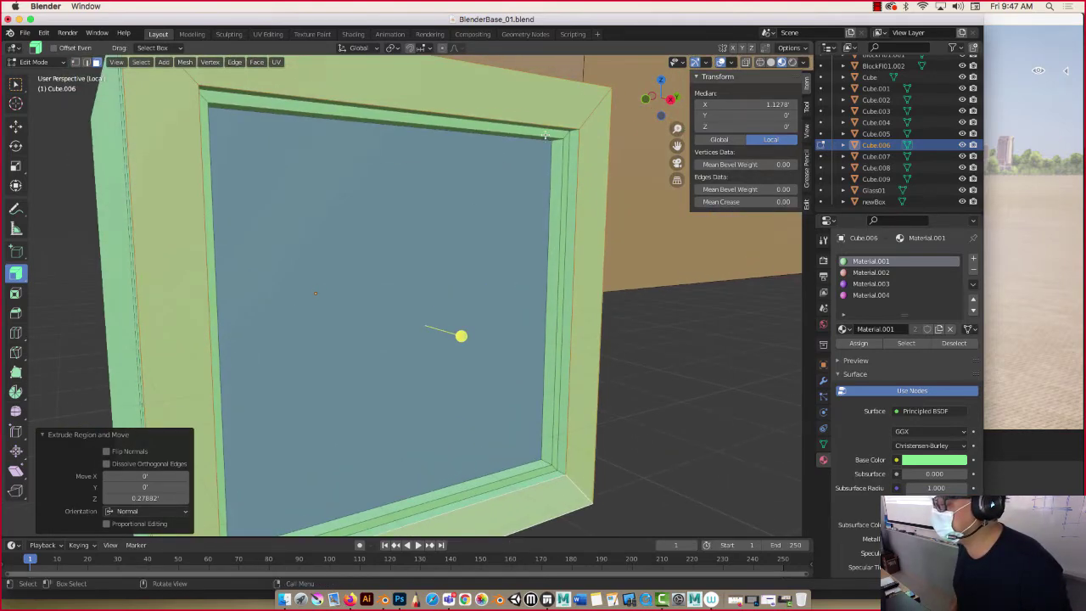
middle_click_drag(401, 128, 401, 125)
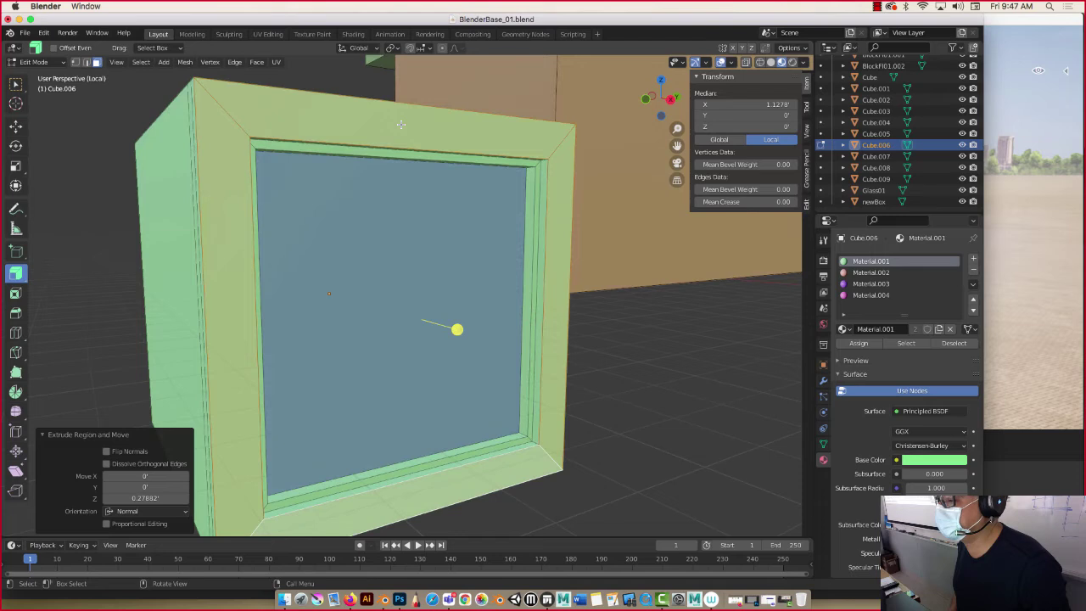
left_click(482, 158)
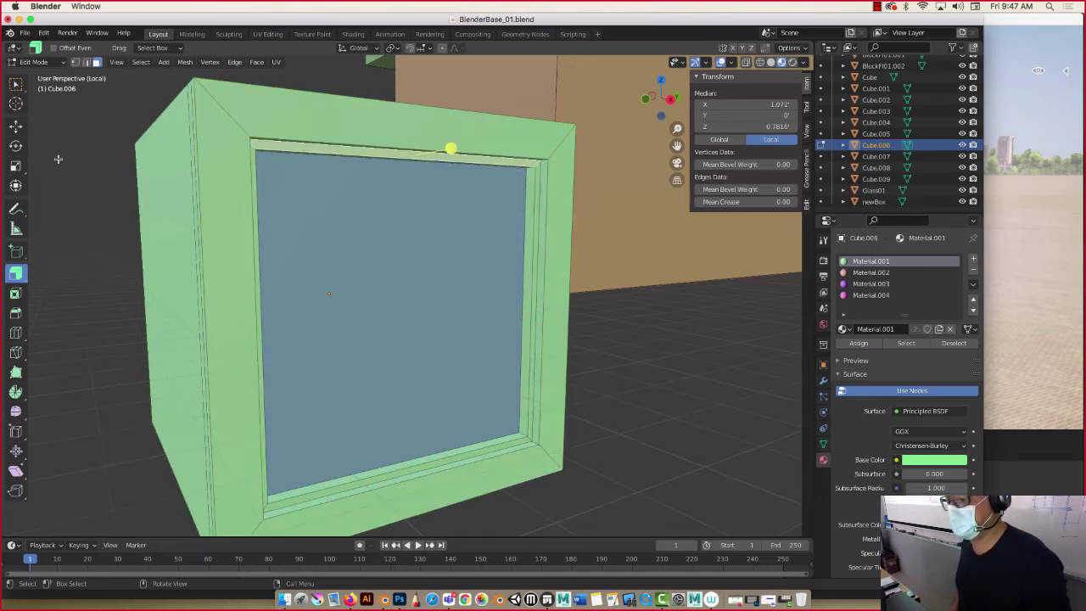
left_click(19, 129)
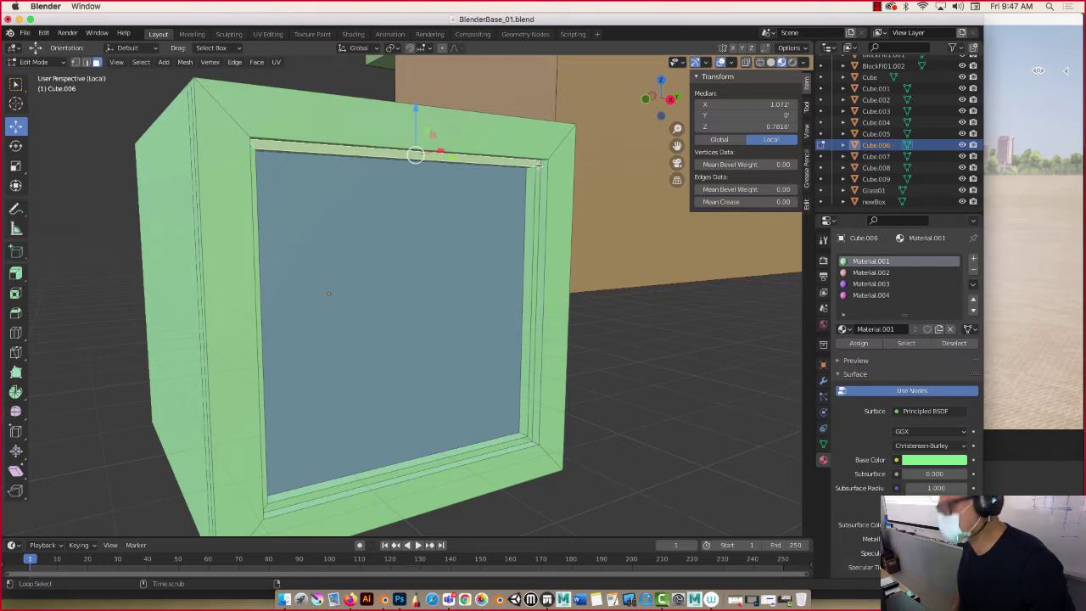
left_click(537, 166, "alt")
middle_click_drag(379, 252, 309, 234)
Select the inner trim faces along the pane's upper edge and both sides
left_click(204, 163)
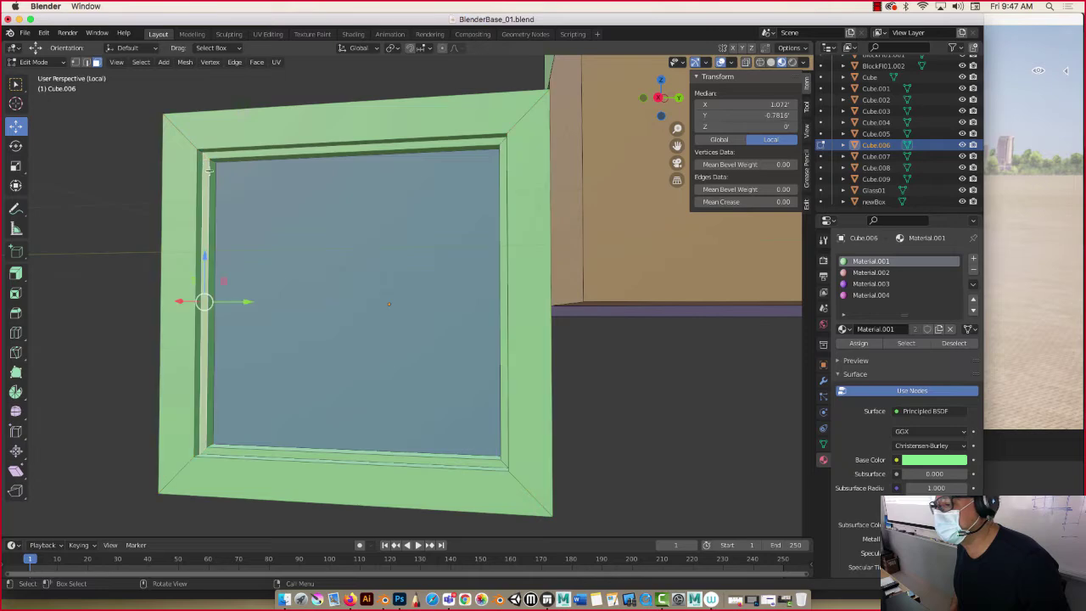
left_click(219, 159, "shift")
middle_click_drag(387, 185, 480, 194)
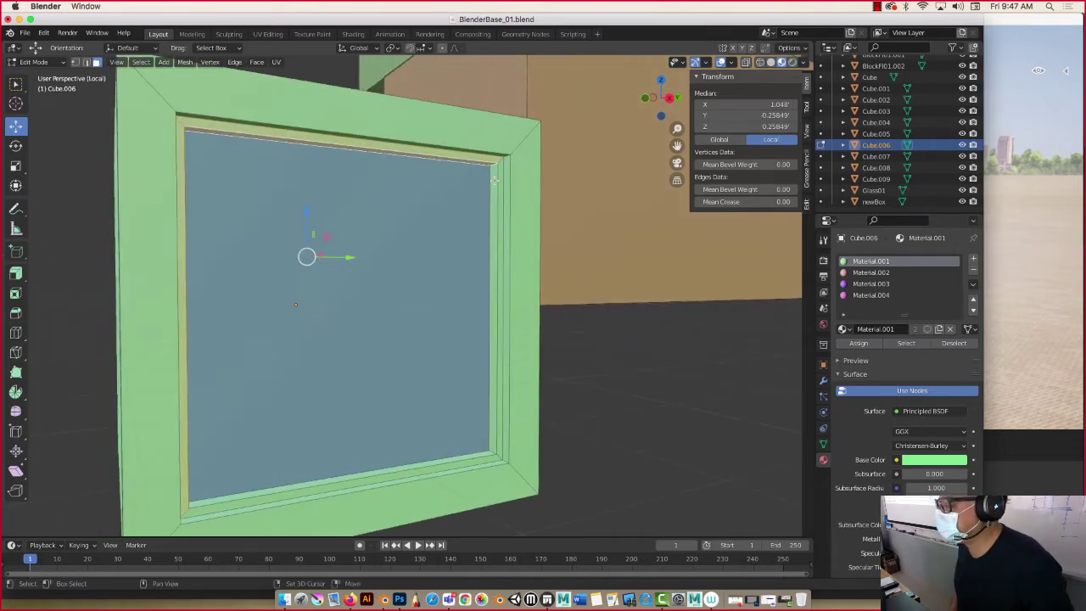
left_click(496, 177, "shift")
left_click(500, 179, "shift")
middle_click_drag(408, 302, 392, 335)
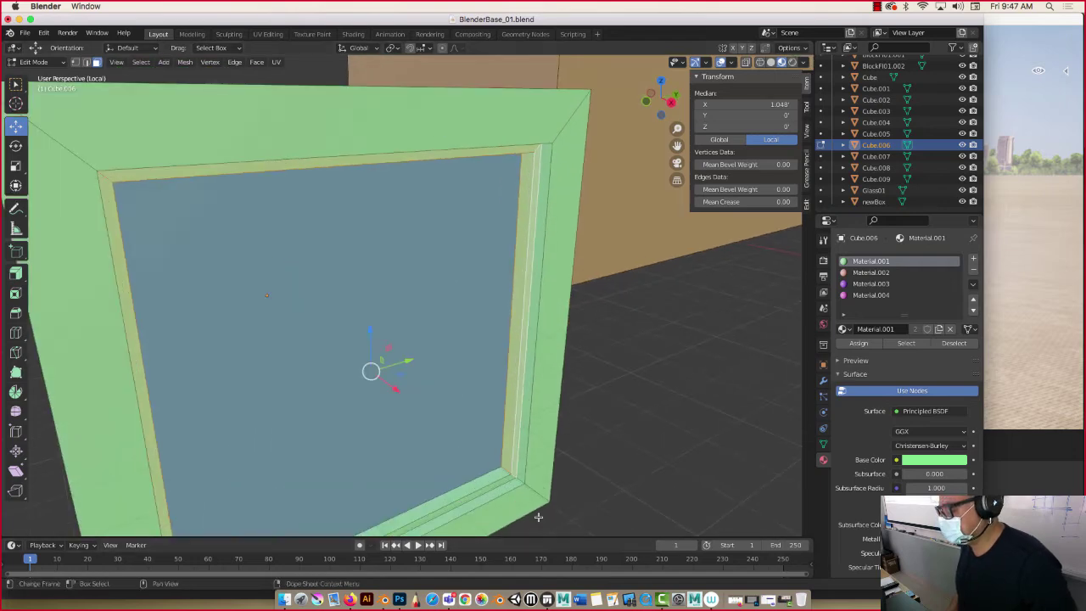
Add the inner trim faces along the pane's lower edge to the selection, keeping the upper and side trim faces selected
left_click(494, 477, "shift")
middle_click_drag(494, 477, 436, 453)
left_click(471, 497, "shift")
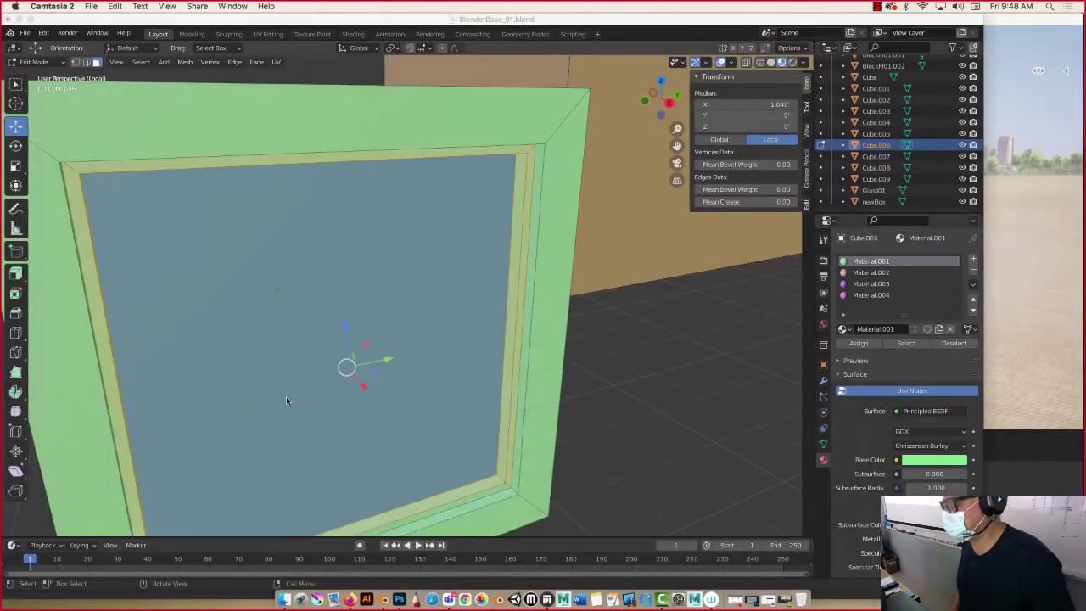
left_click(481, 497)
mouse_move(419, 448)
middle_mouse_down()
mouse_move(296, 439)
mouse_move(417, 436)
middle_mouse_up()
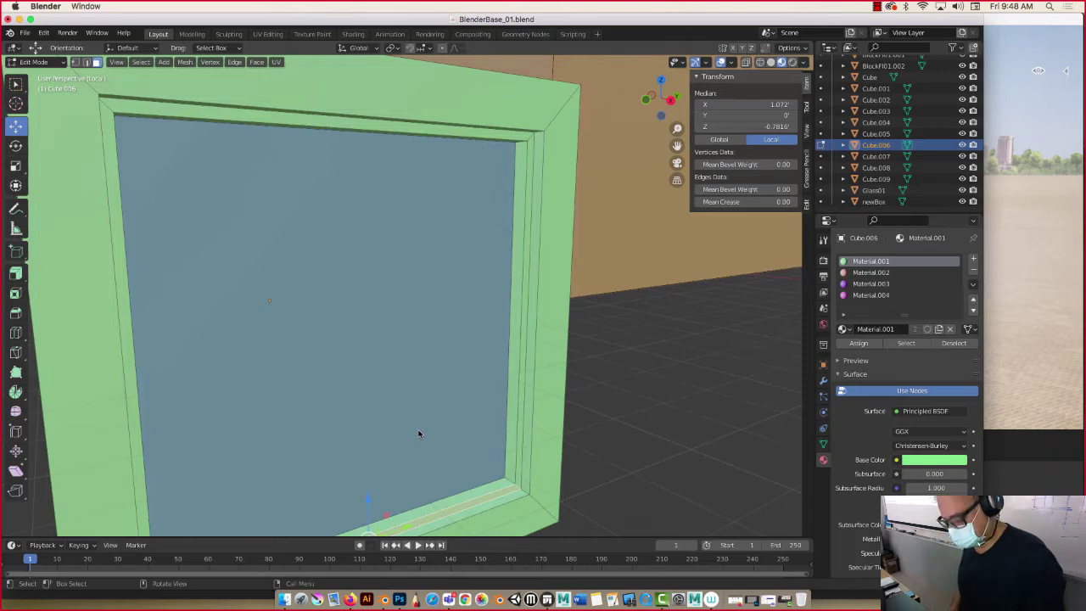
left_click(417, 436)
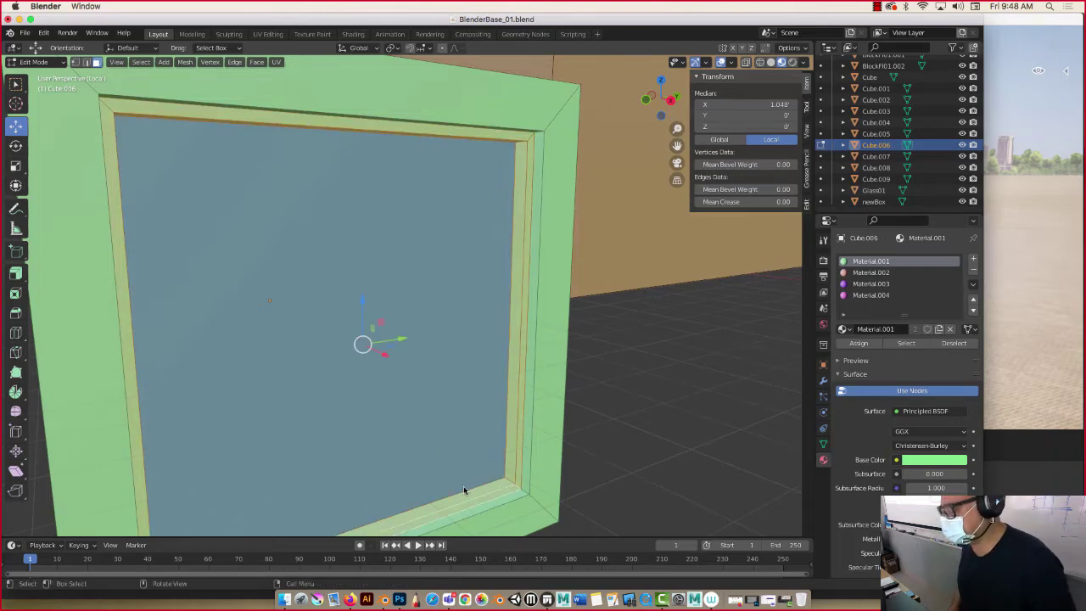
middle_click_drag(463, 485, 339, 460)
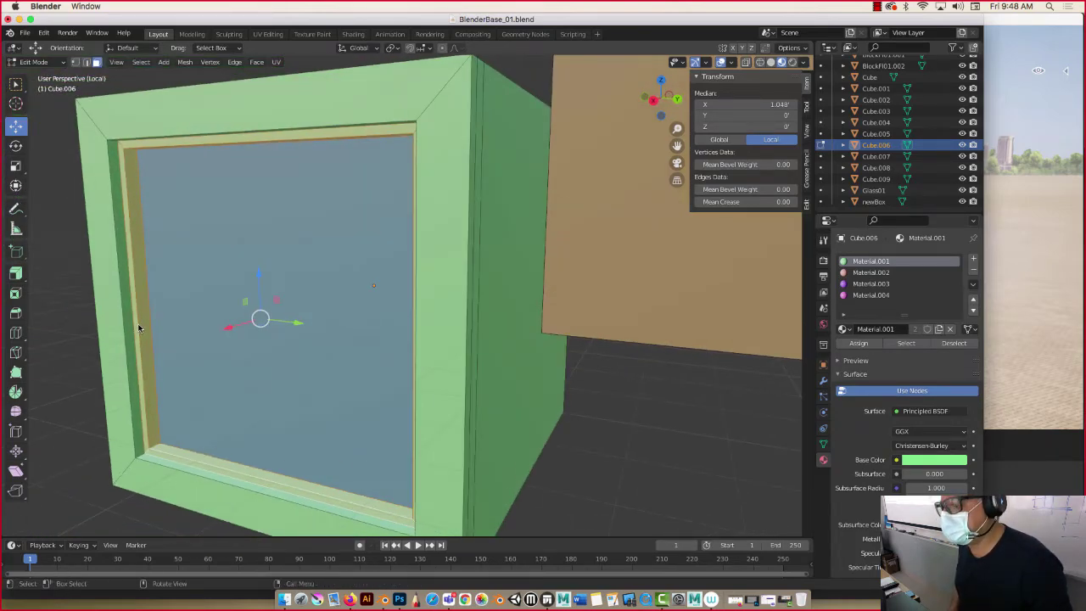
middle_click_drag(140, 328, 252, 355)
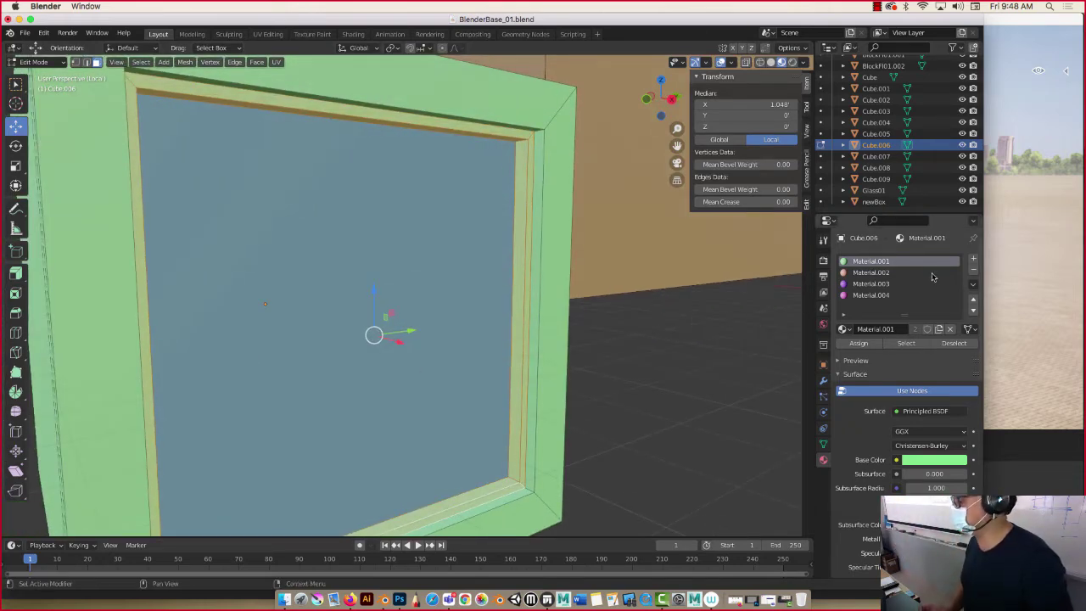
Add a material slot to the green window cube with a new material named Frame
left_click(973, 257)
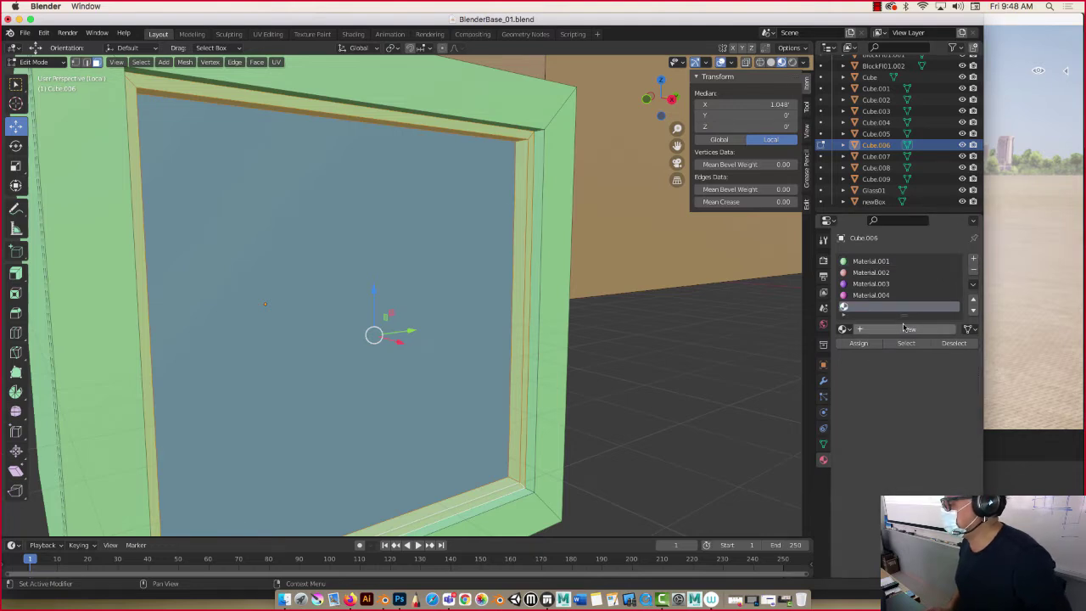
left_click(885, 329)
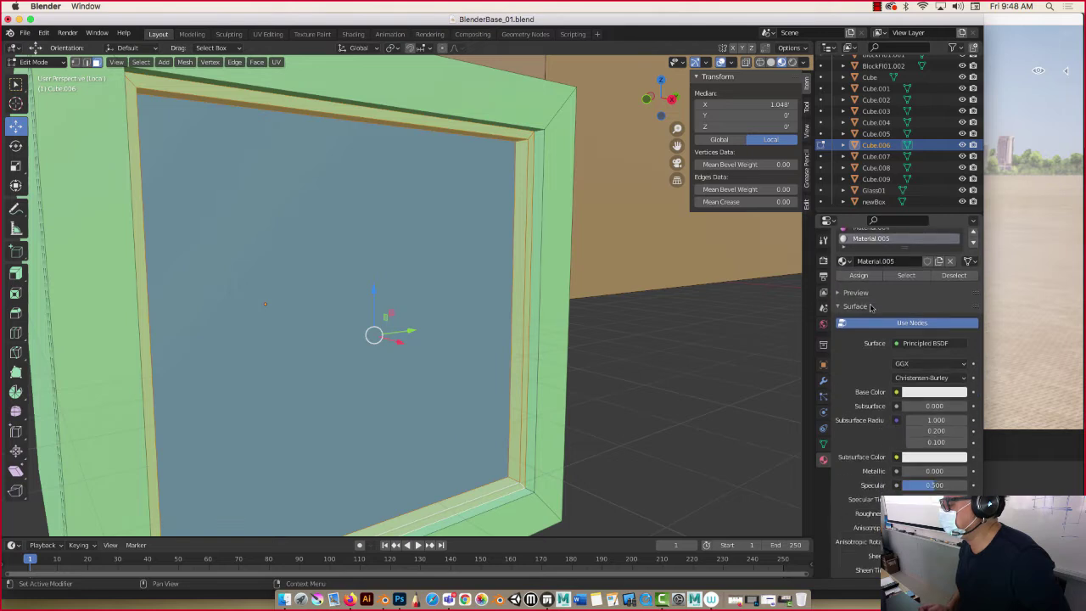
double_click(868, 308)
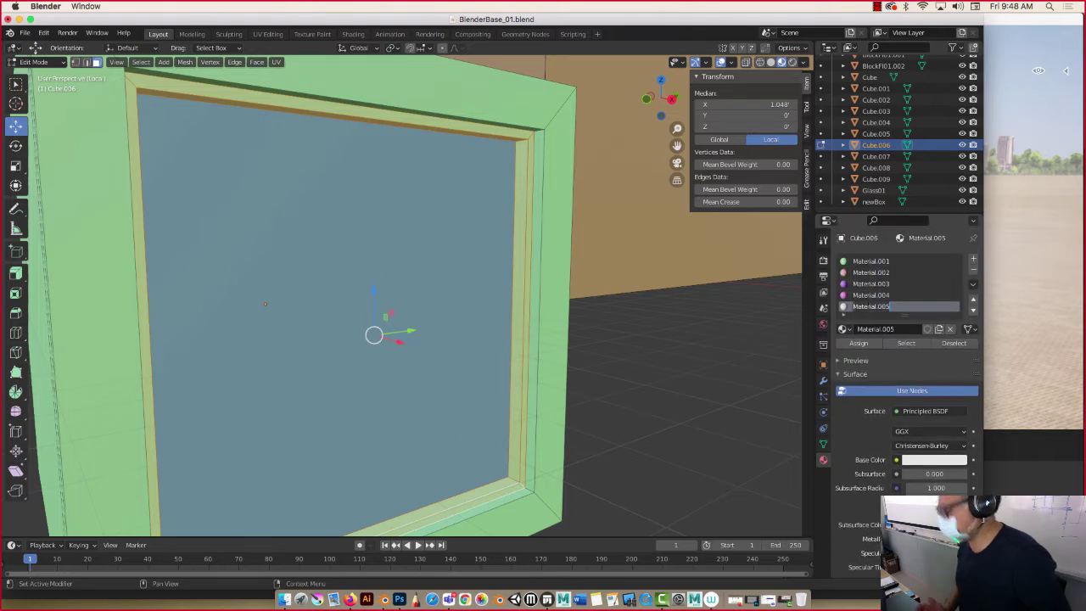
key("BackSpace")
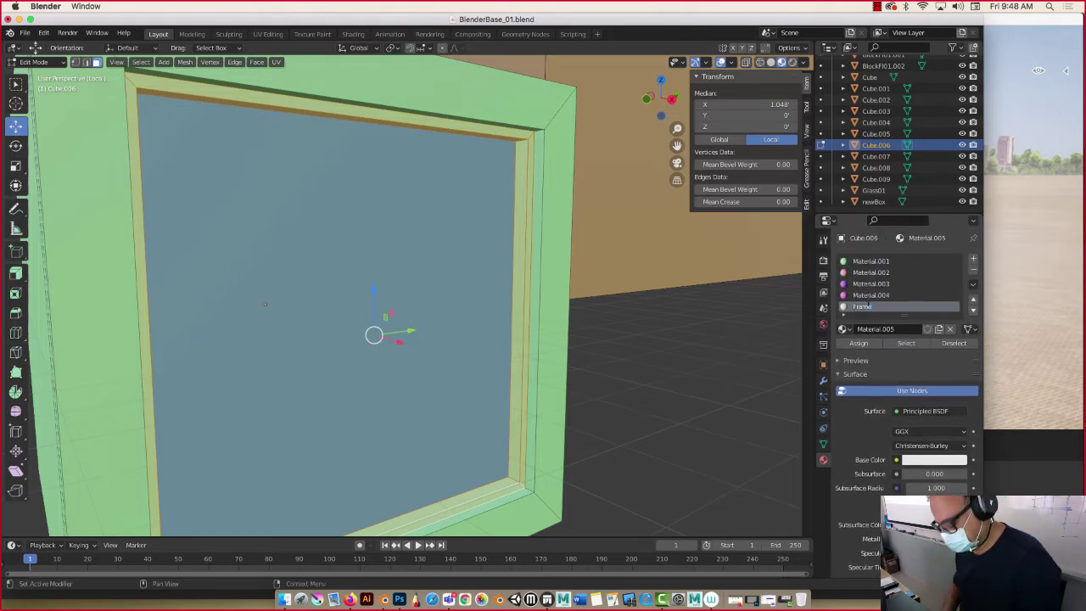
type("Frame")
key("Return")
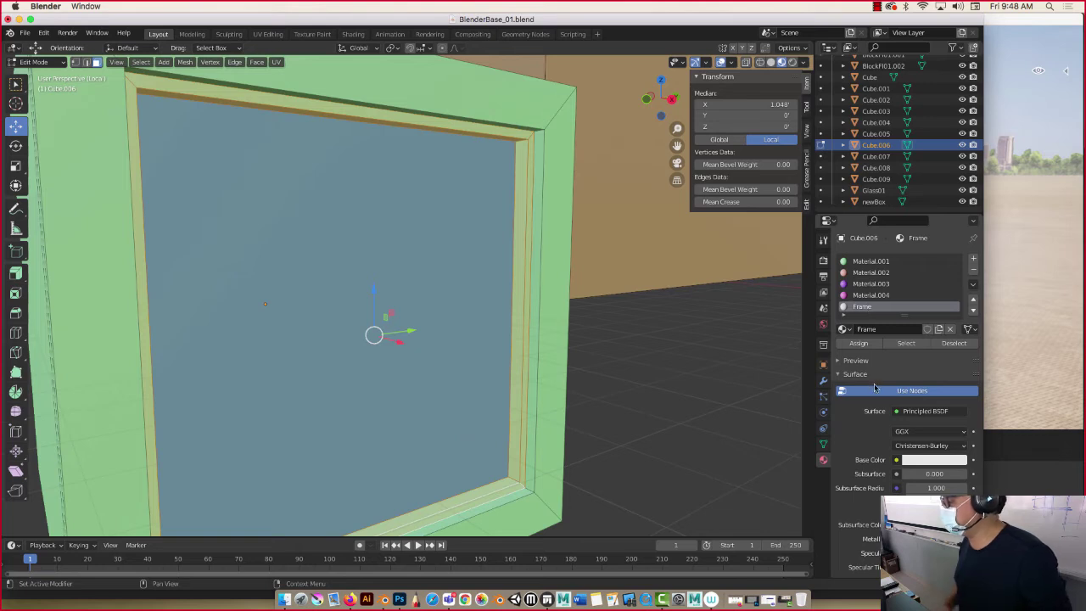
Set the Frame material's base color to dark navy blue with value about 0.095 and assign it to the selected trim faces
left_click(921, 463)
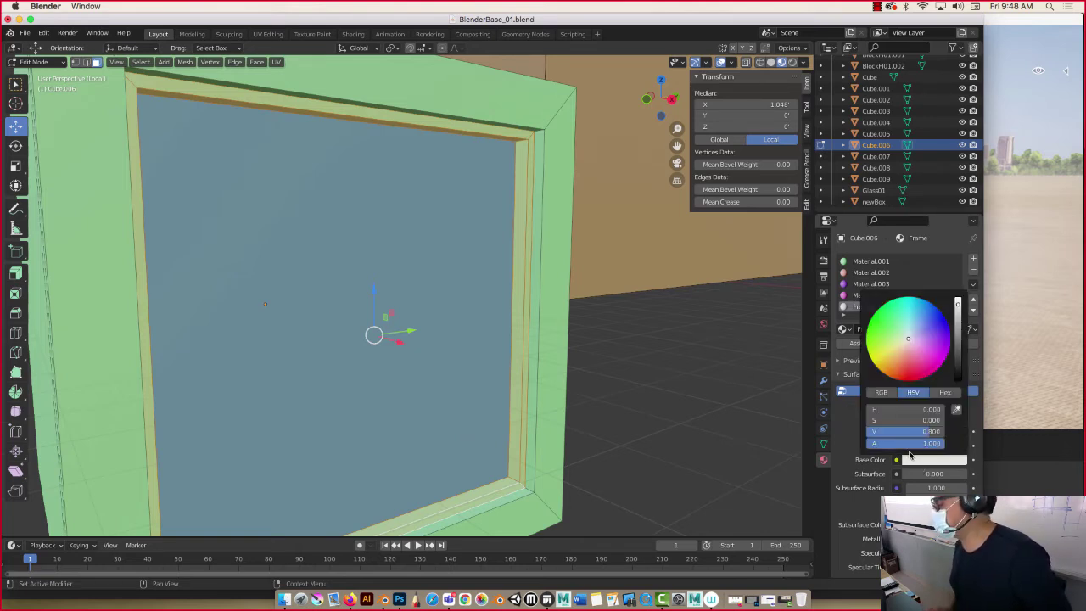
left_click(930, 326)
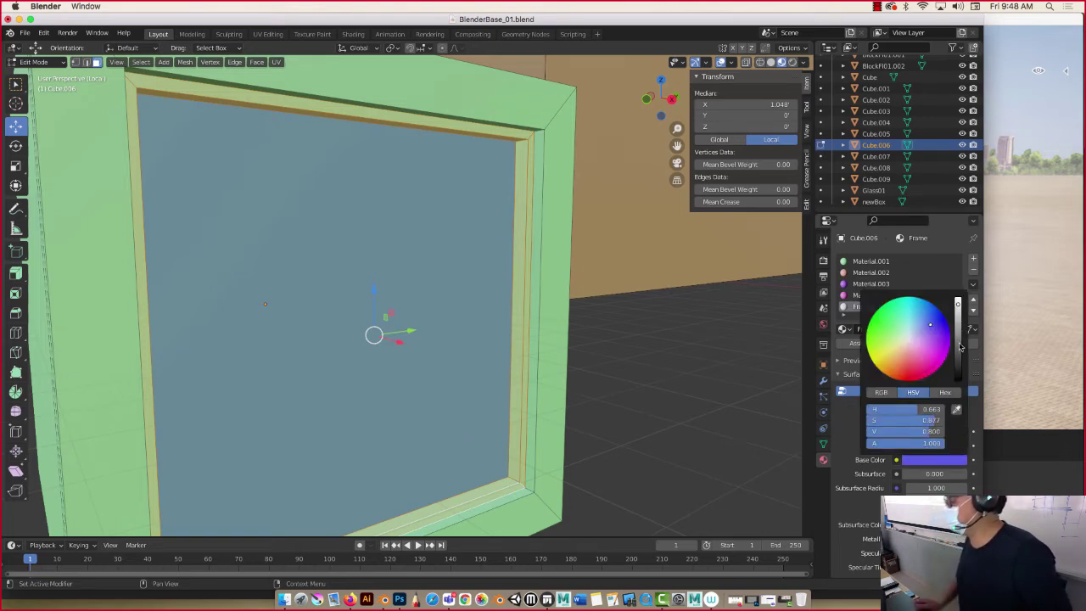
left_click(958, 347)
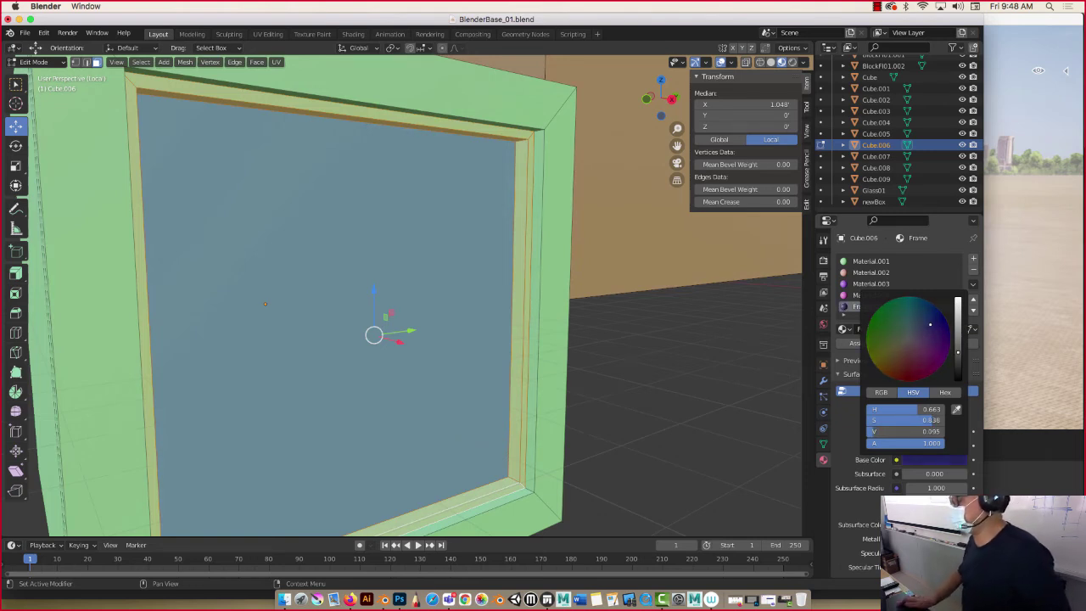
left_click(853, 344)
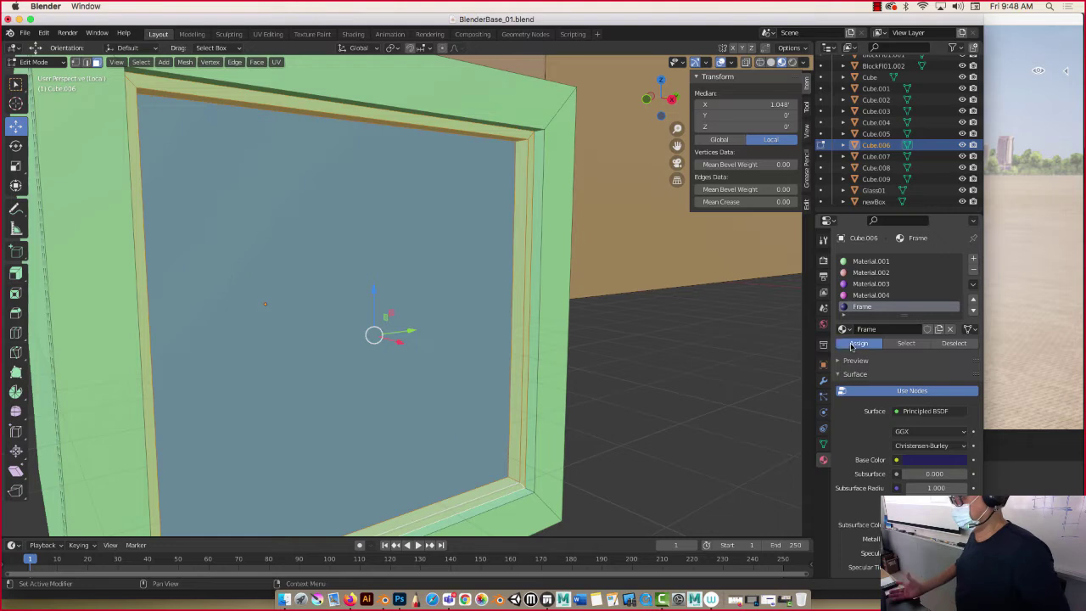
middle_click_drag(543, 323, 584, 310)
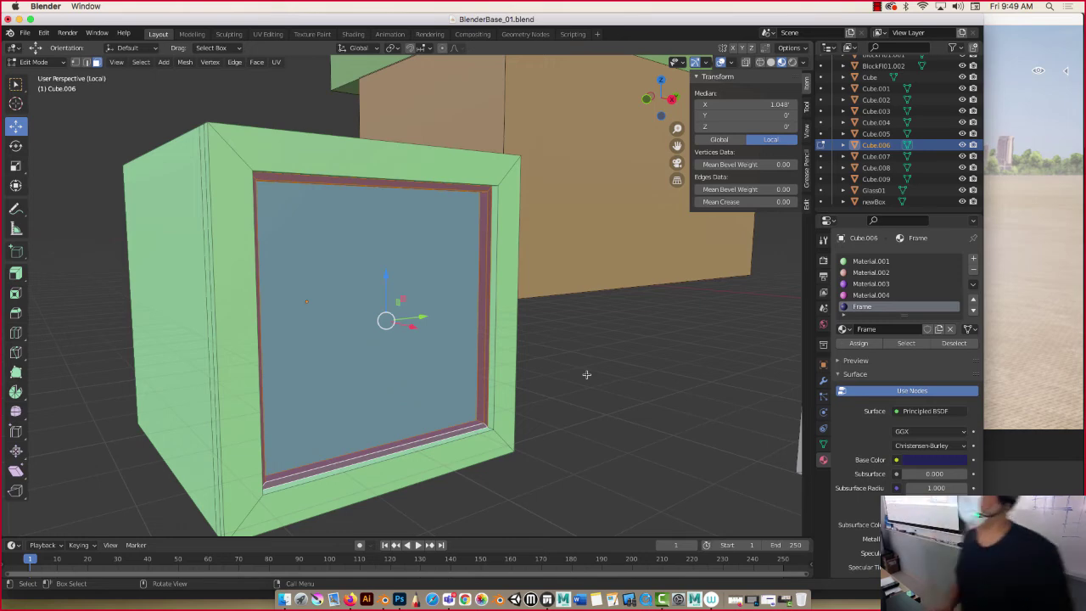
Return to Object Mode and select the green block in the middle of the stack
scroll(484, 218, "down", 6)
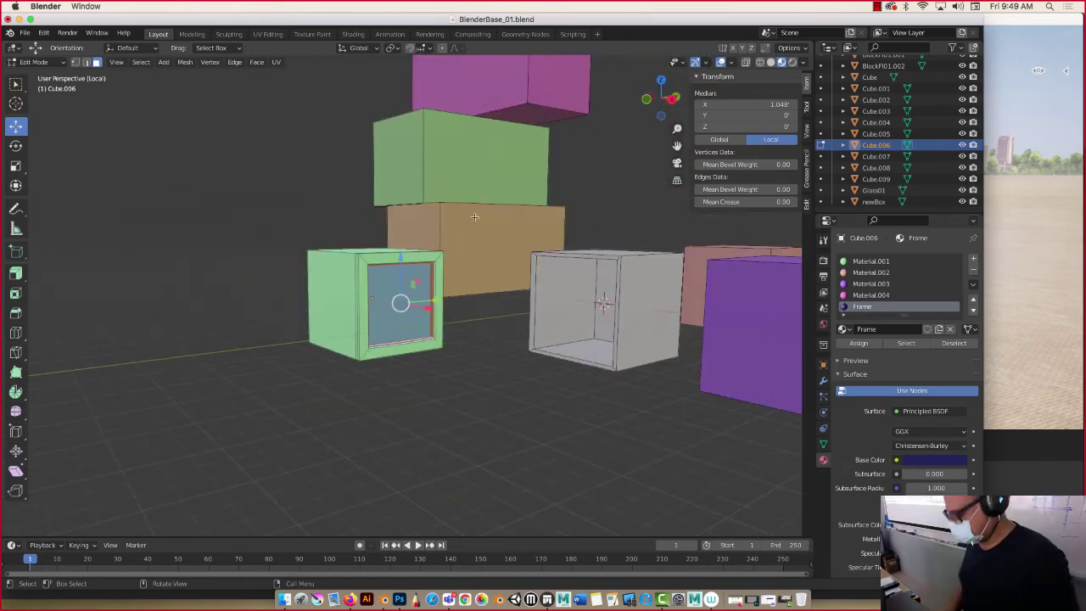
middle_click_drag(474, 218, 478, 235)
key("Tab")
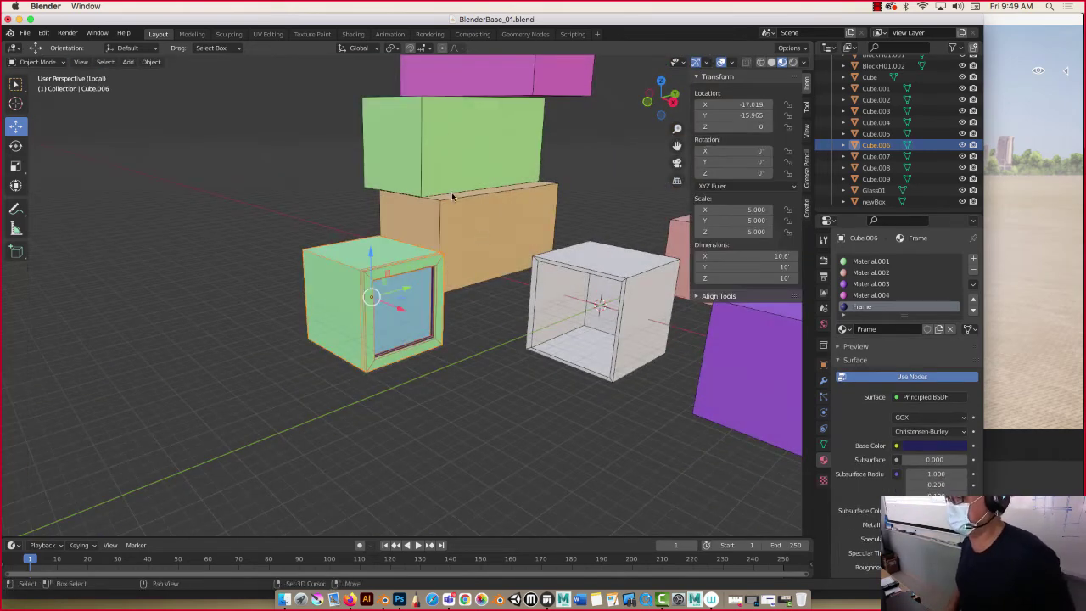
middle_click_drag(440, 128, 336, 230, "shift")
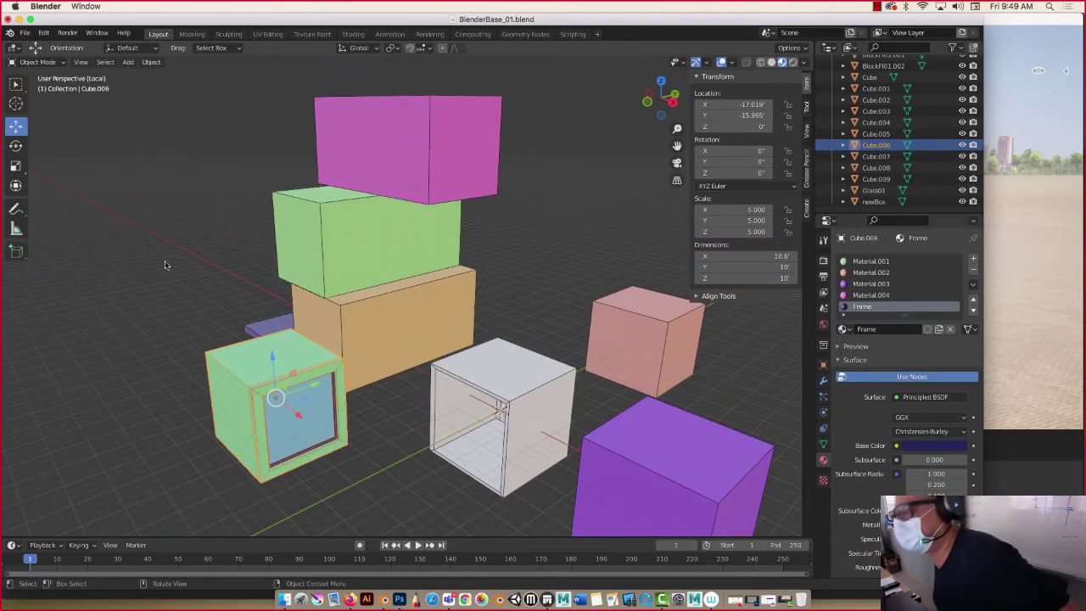
left_click(345, 222)
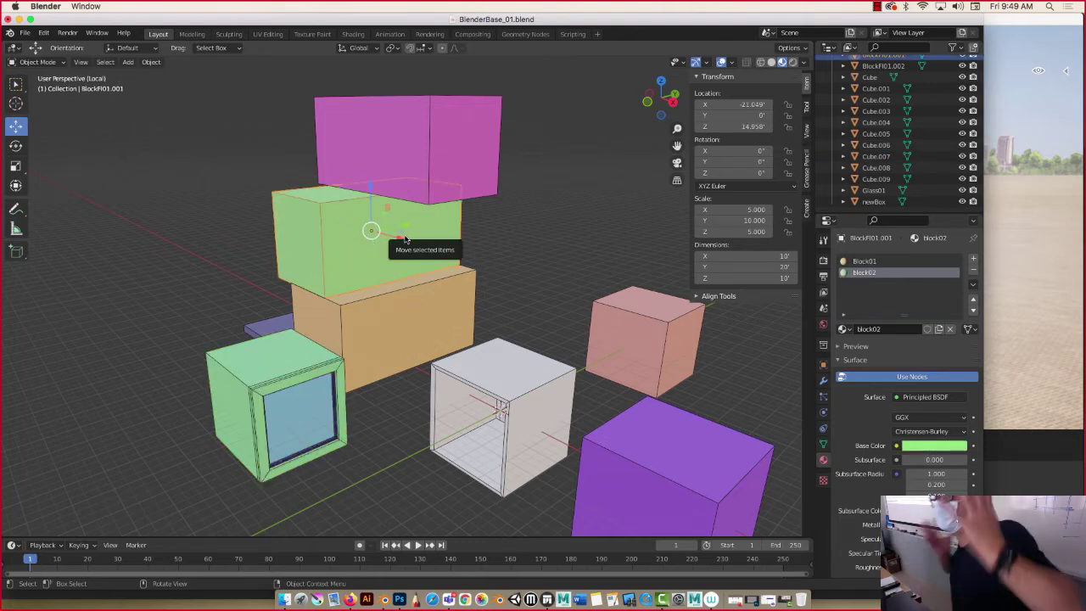
Draw a cube about 6.74' × 8.55' × 7.43' on the green block's front face and move it about -2.377' along X into the block
left_click(15, 254)
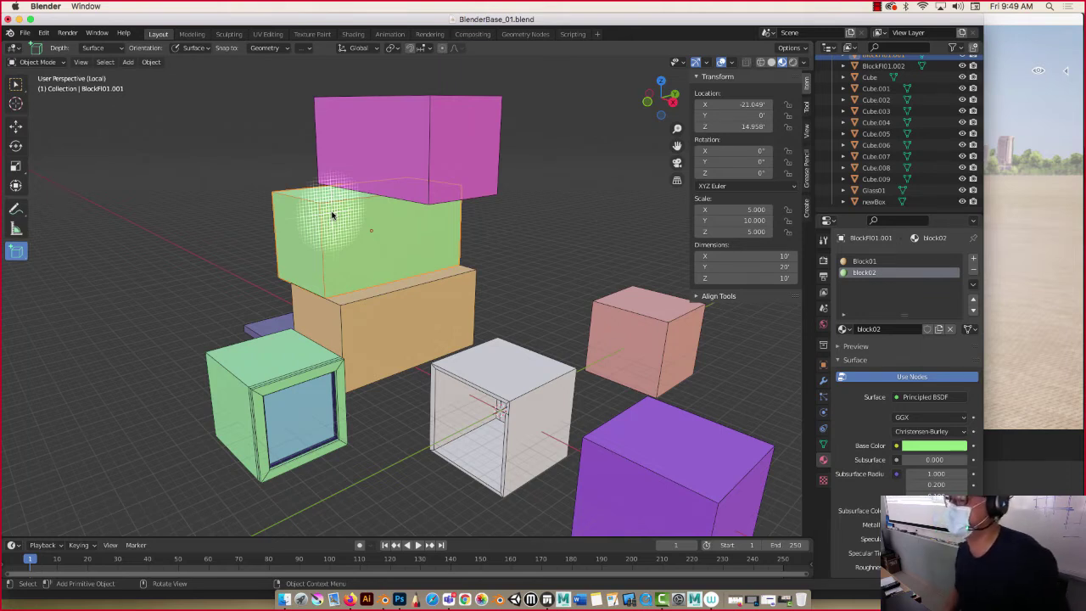
left_click_drag(330, 207, 381, 281)
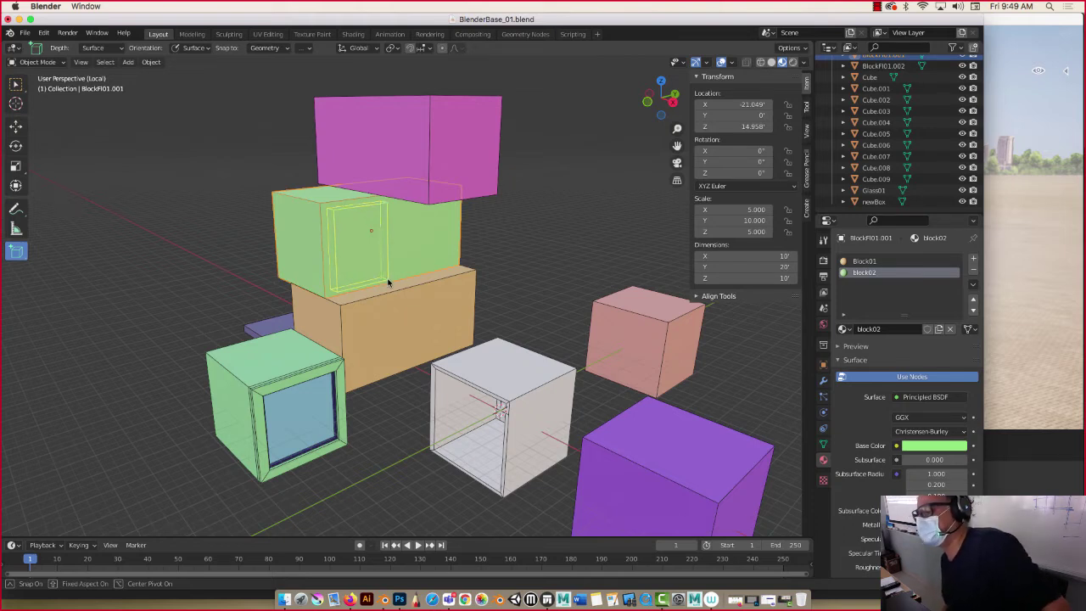
left_click(424, 297)
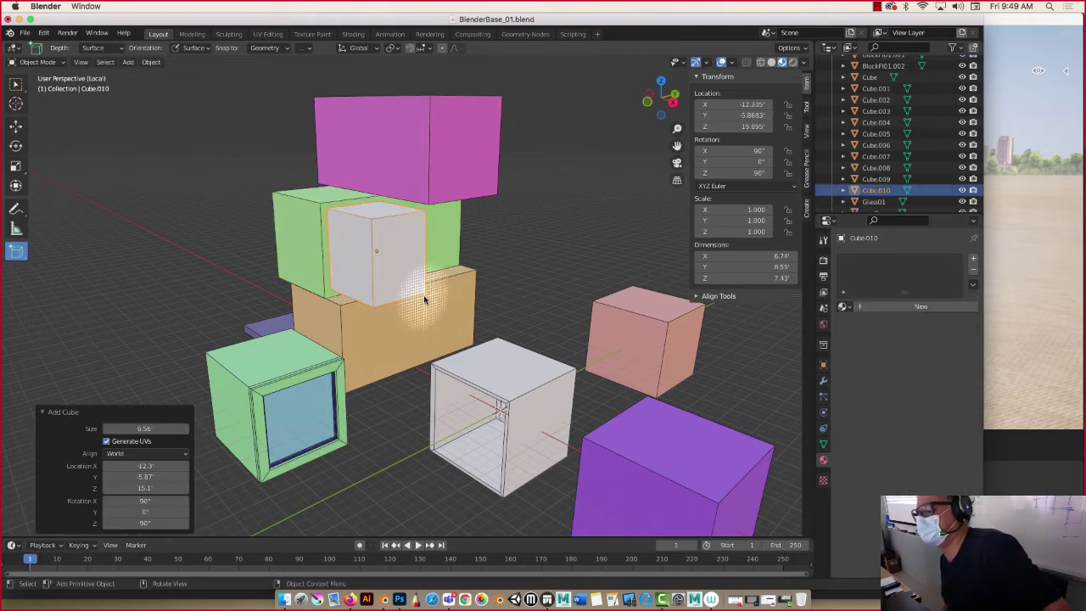
left_click(16, 126)
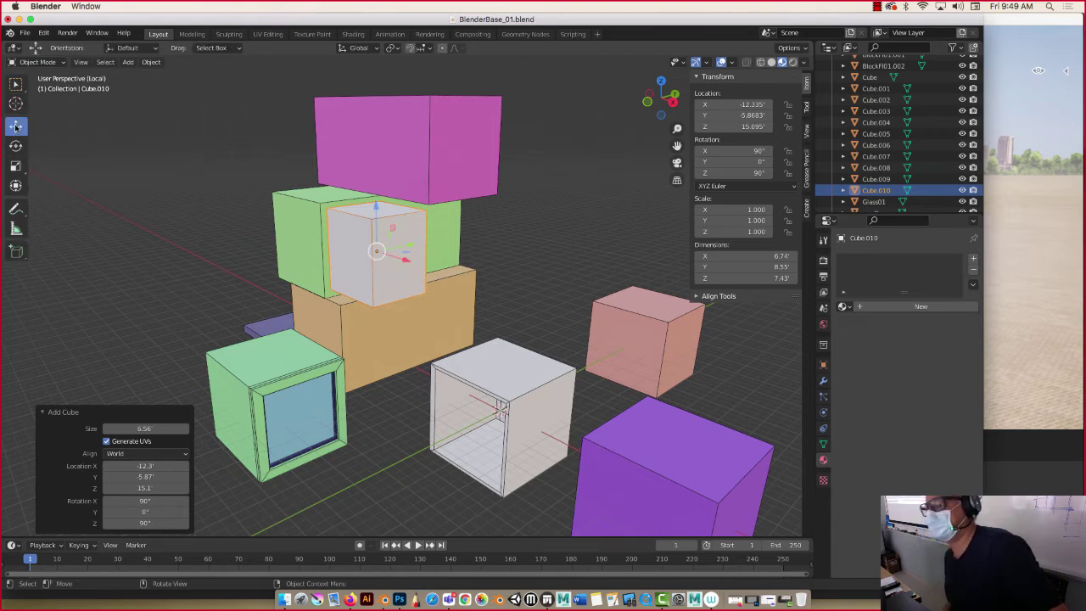
left_click_drag(408, 262, 389, 266)
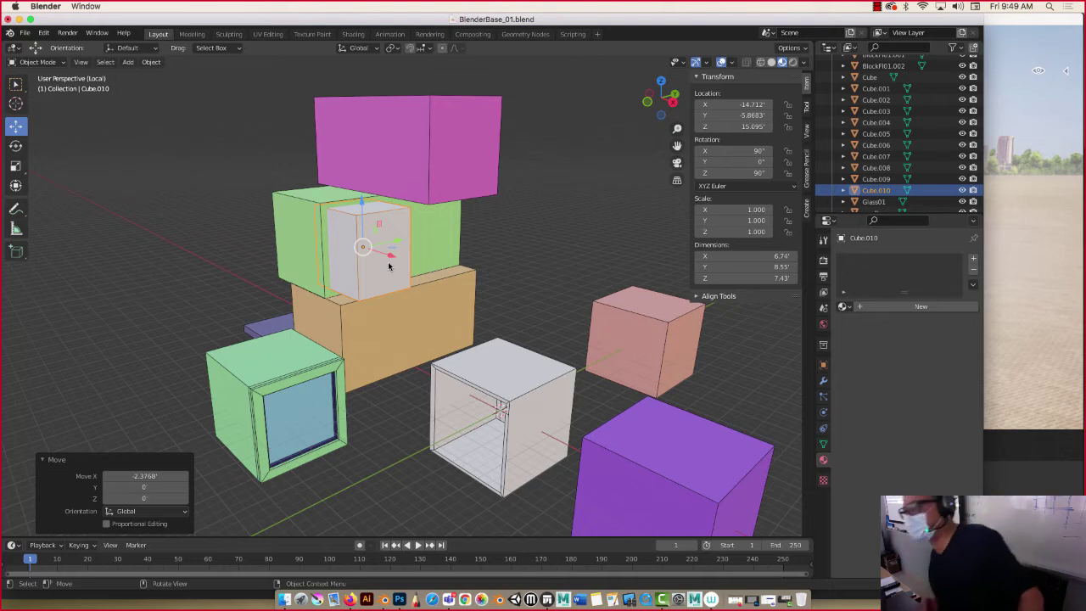
Add a Boolean Difference modifier to the stacked green block with the new white cube as its object, and apply it
left_click(291, 207)
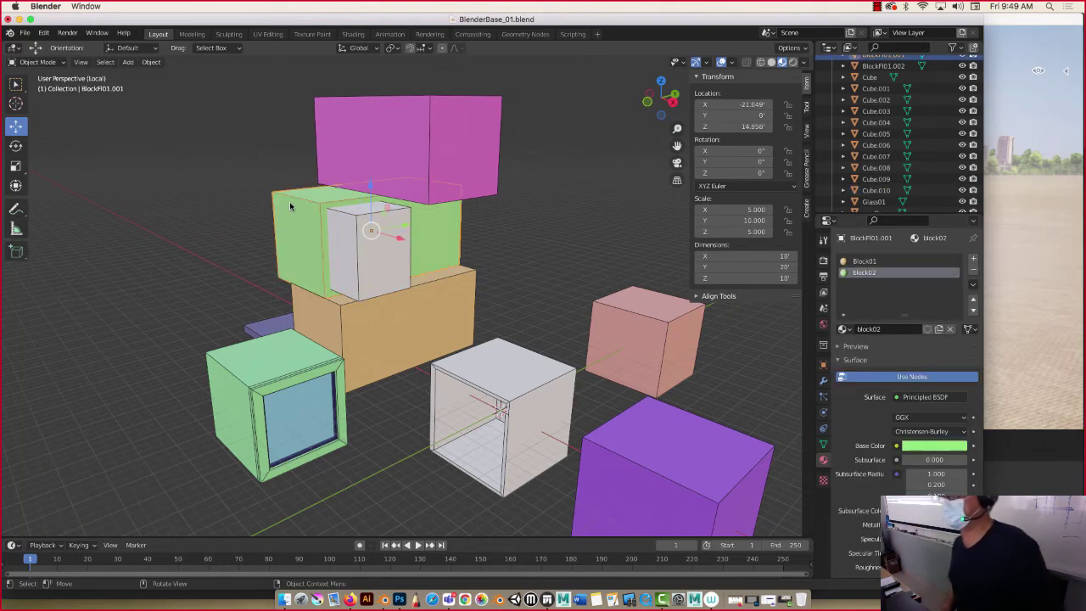
left_click(823, 380)
left_click(882, 260)
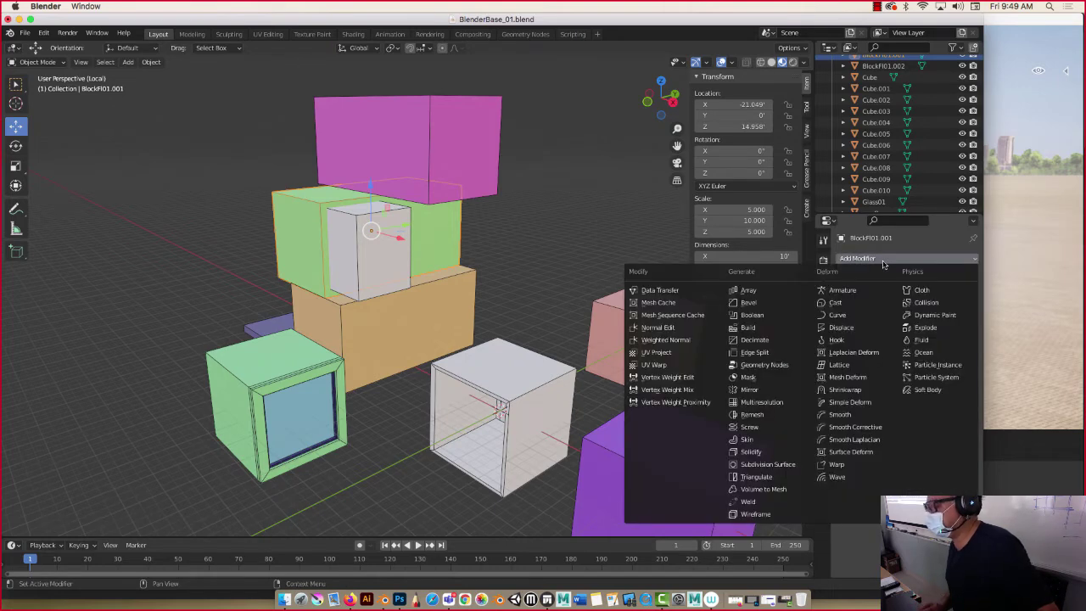
left_click(752, 315)
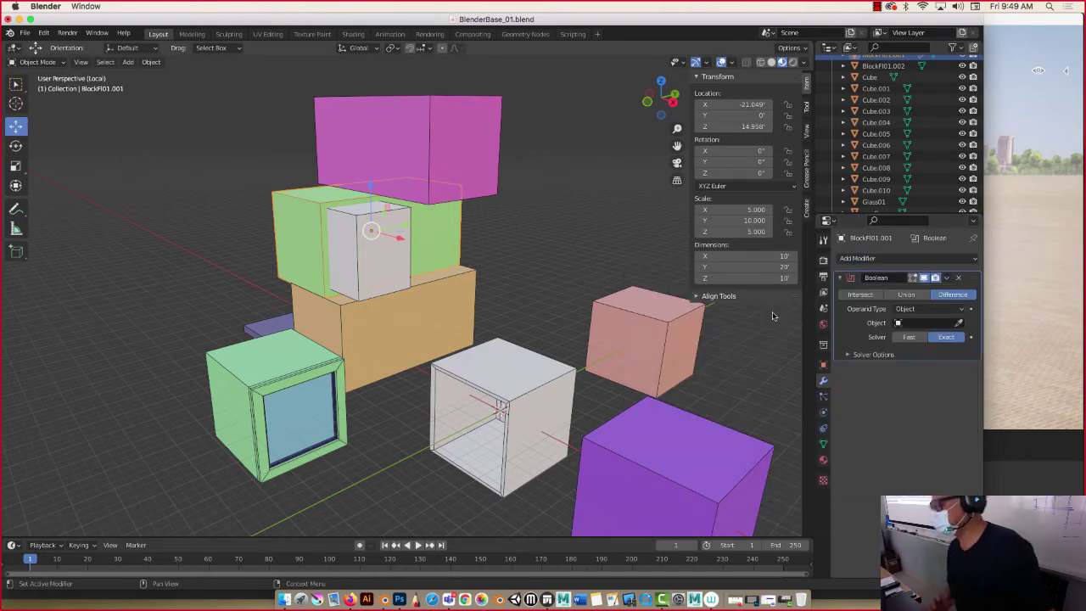
left_click(959, 323)
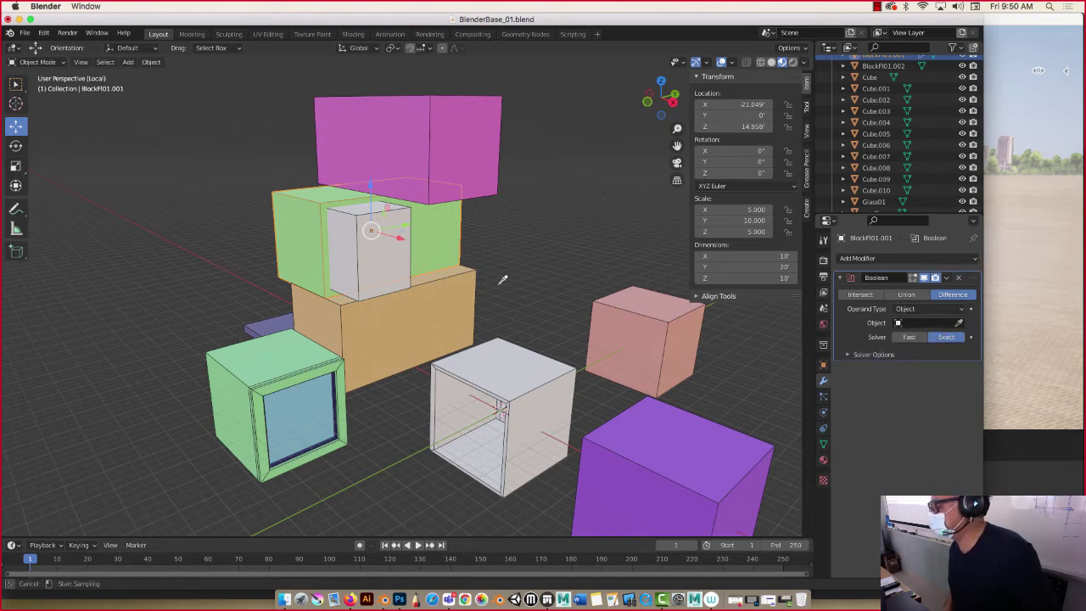
left_click(386, 238)
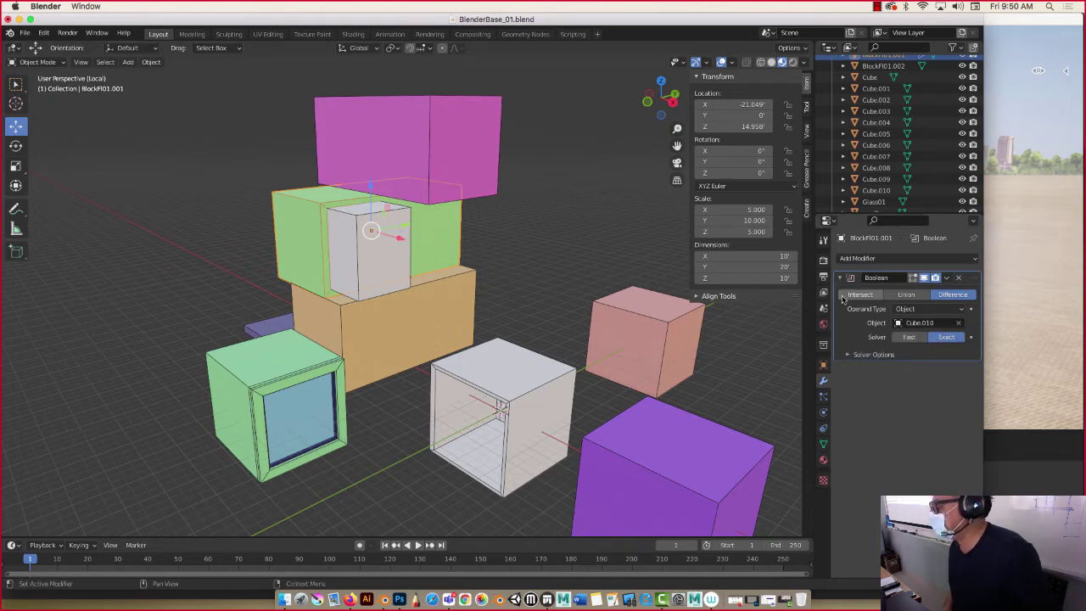
left_click(946, 278)
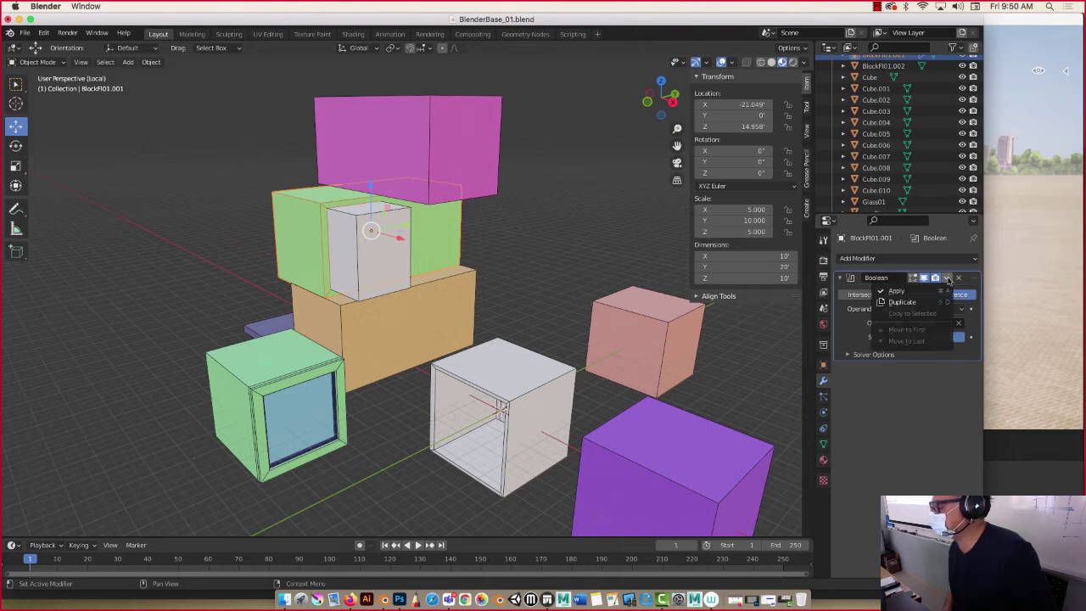
left_click(895, 289)
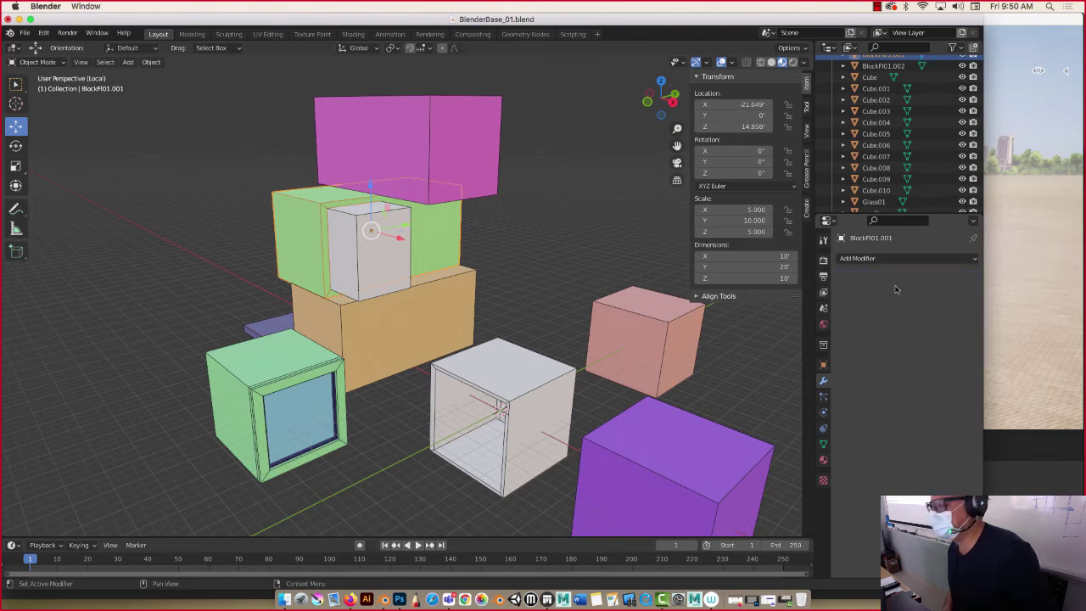
Move the white cutter cube about 16.302' along X, out of the green block's opening
left_click(238, 217)
left_click(380, 240)
left_click_drag(386, 257, 500, 308)
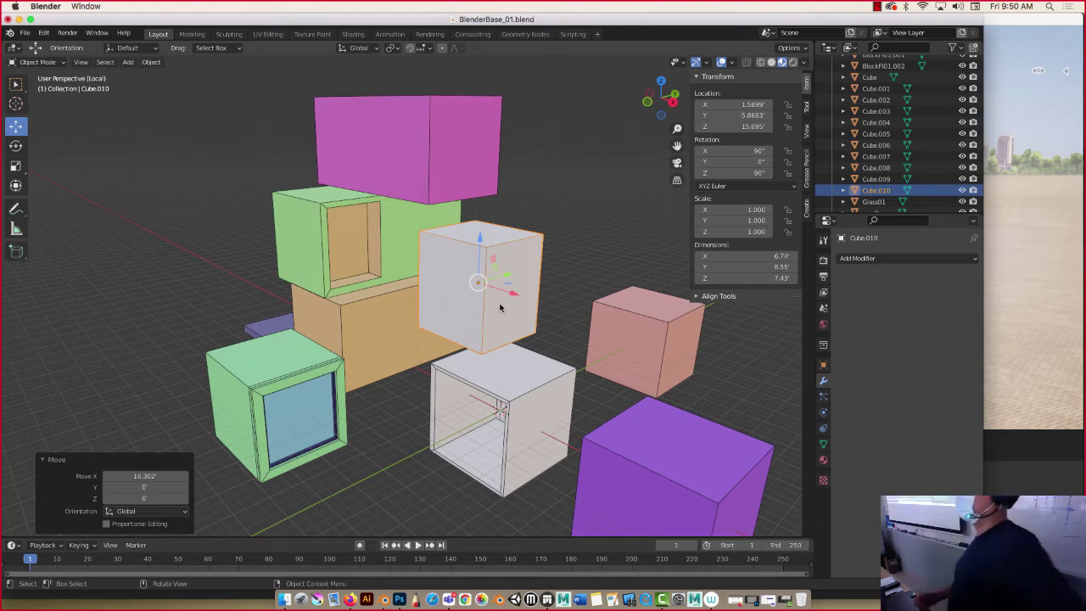
left_click(455, 260)
left_click(480, 265)
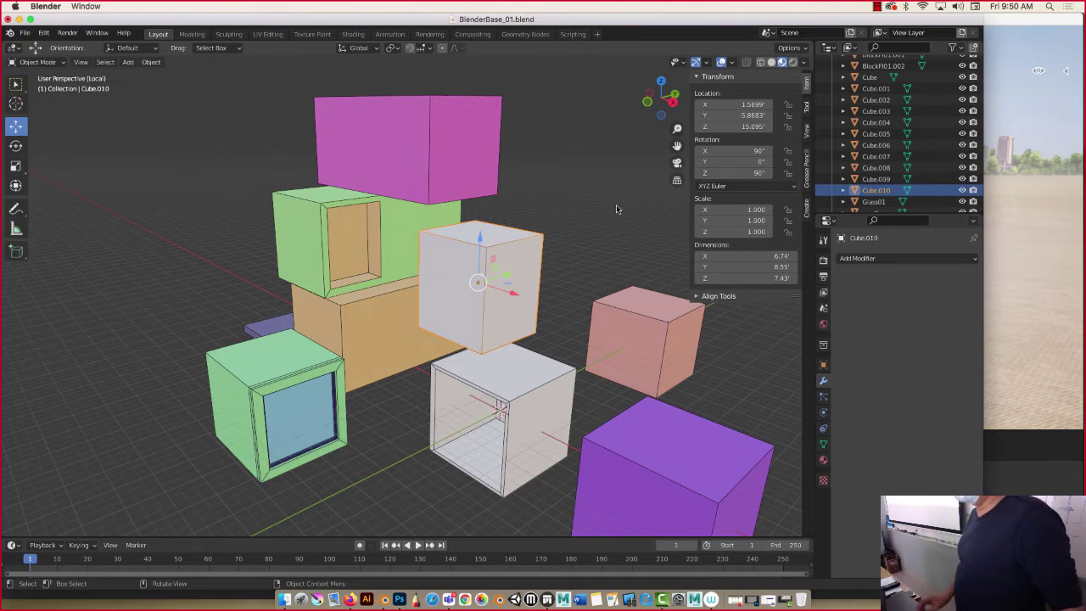
Enter Edit Mode on the white cutter cube and deselect all of its geometry
mouse_move(339, 244)
middle_mouse_down()
mouse_move(334, 237)
mouse_move(332, 258)
middle_mouse_up()
scroll(453, 186, "down", 2)
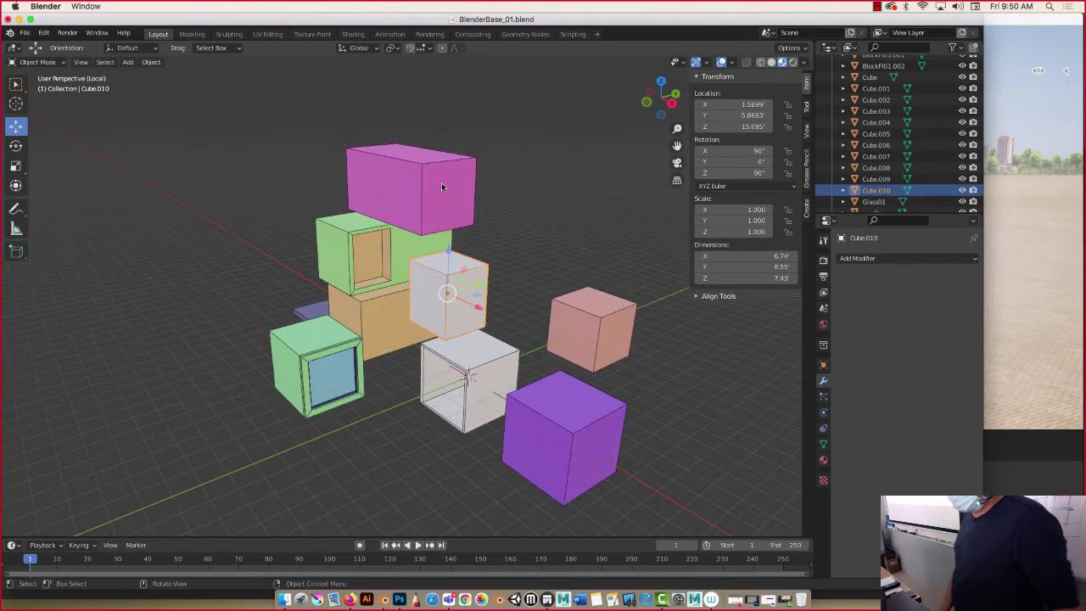
key("Tab")
key("alt+a")
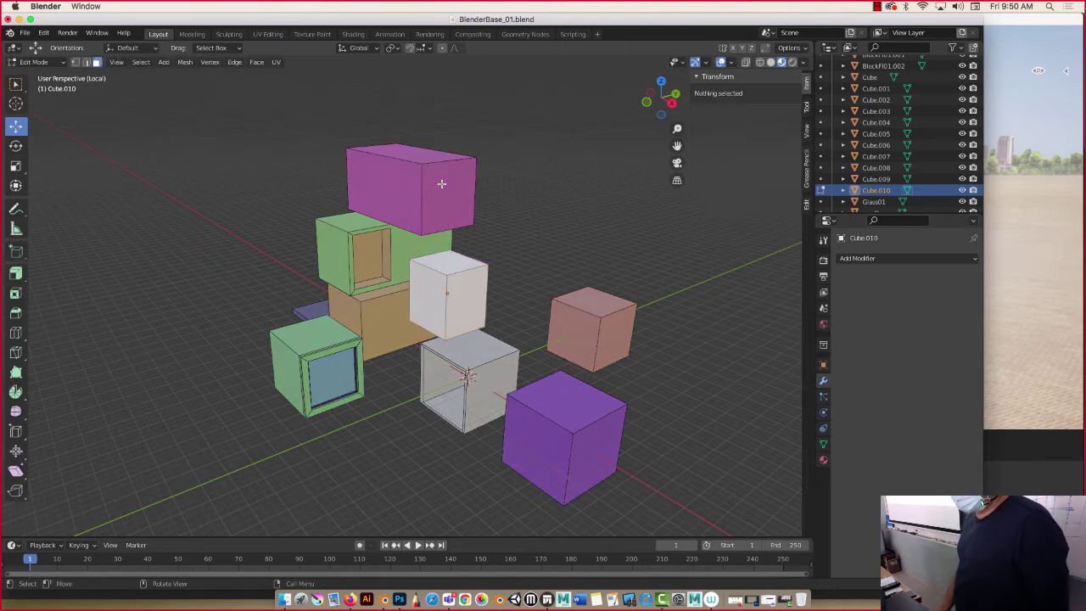
Enter Edit Mode on the magenta top block and add two vertical loop cuts, with slide factors of about 0.838 and 0.272
key("Tab")
left_click(441, 182)
middle_click_drag(441, 182, 241, 215)
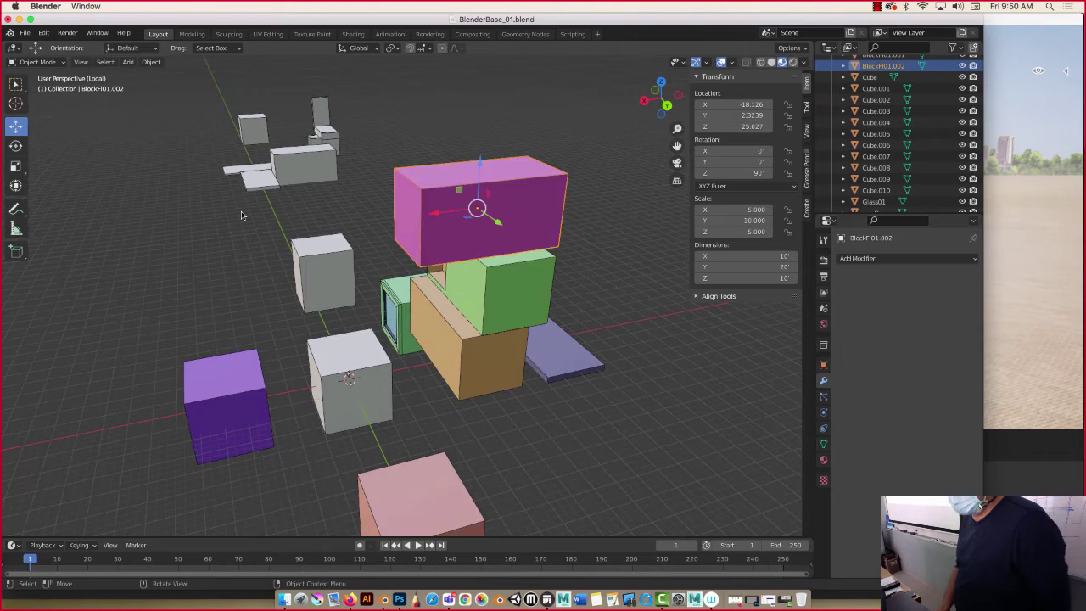
key("Tab")
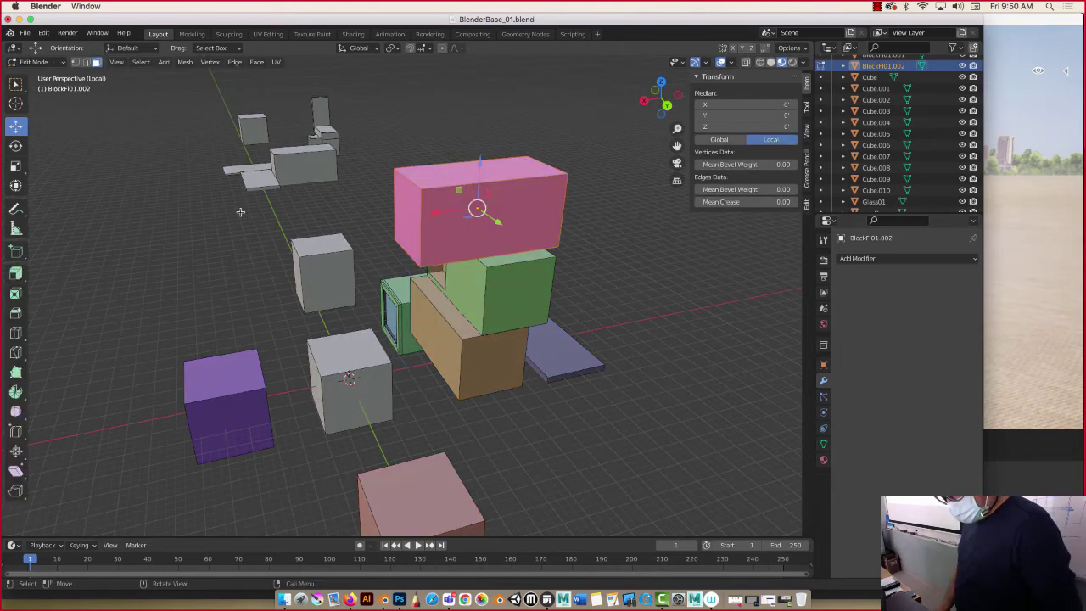
key("ctrl+r")
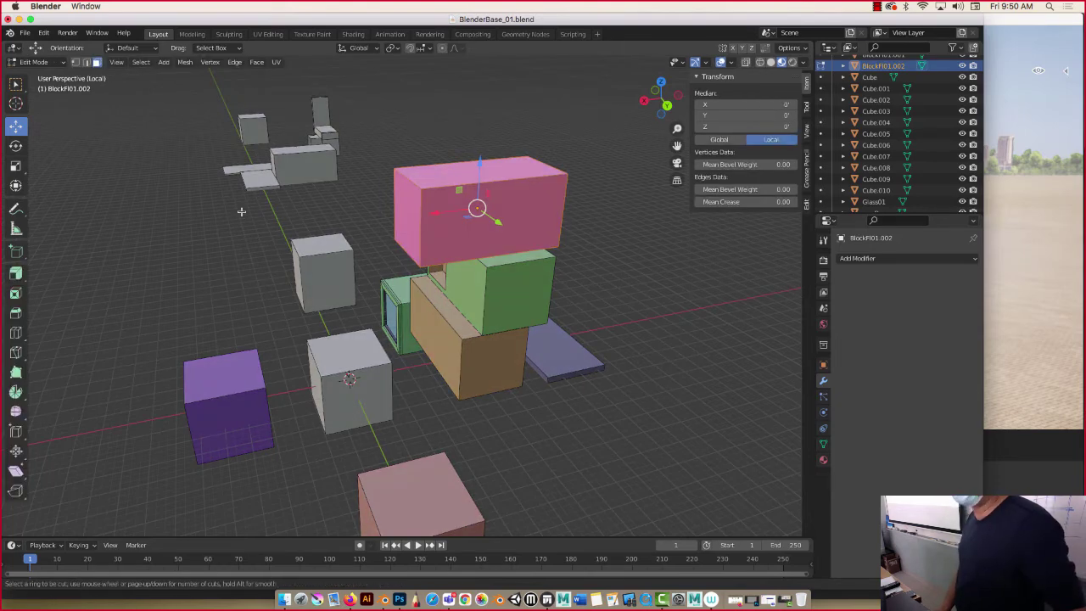
left_click(470, 188)
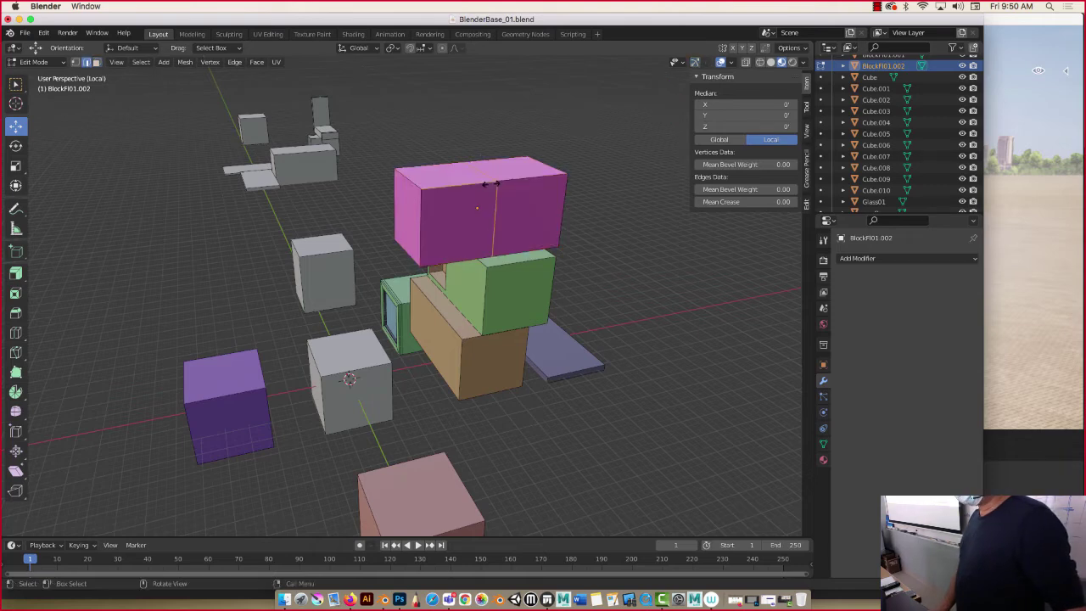
left_click(449, 195)
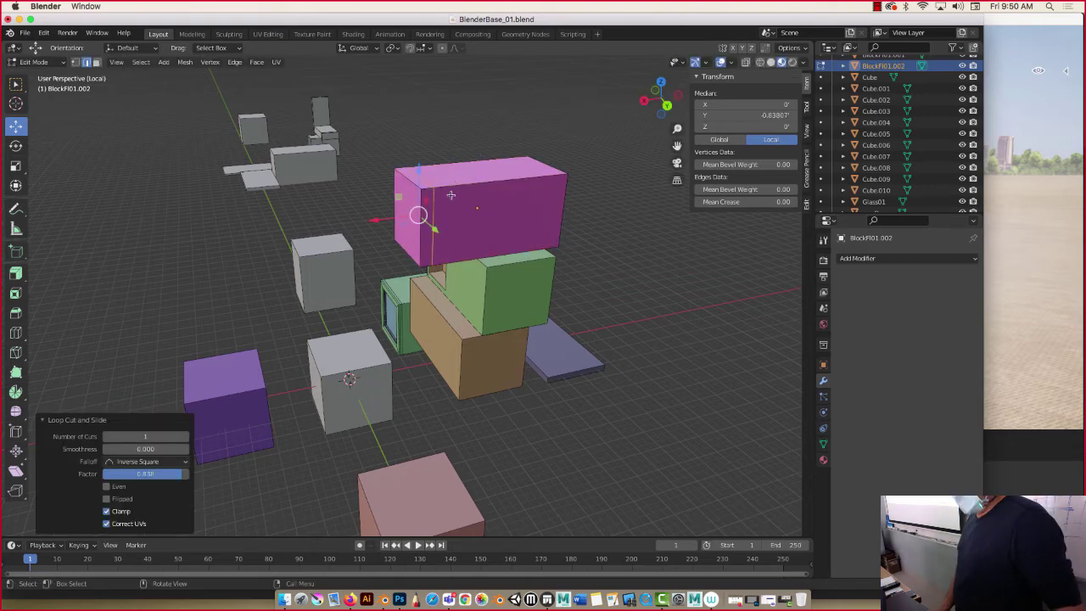
key("ctrl+r")
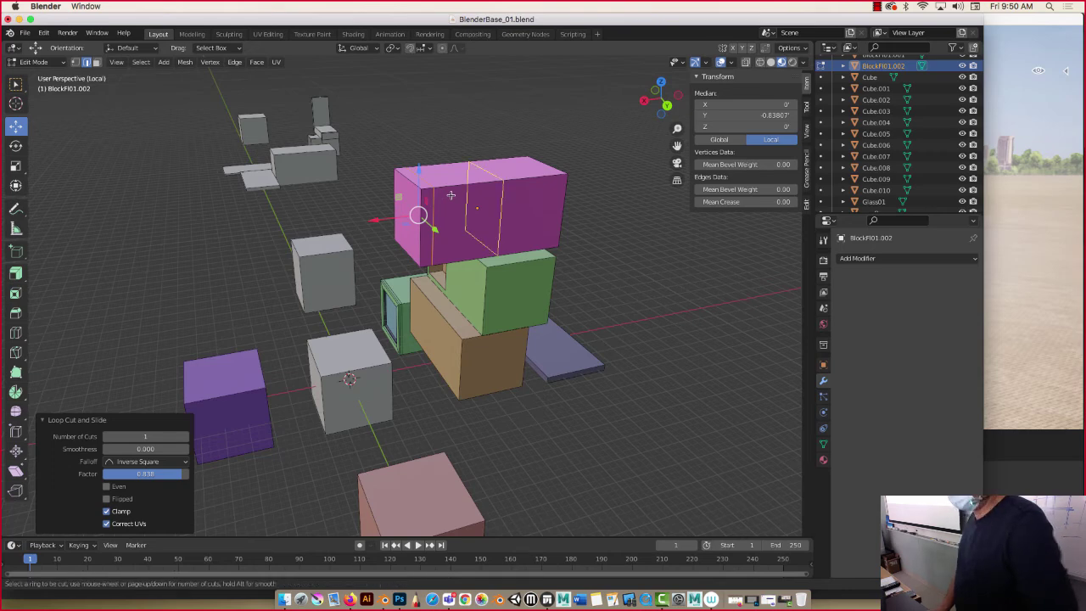
left_click(450, 196)
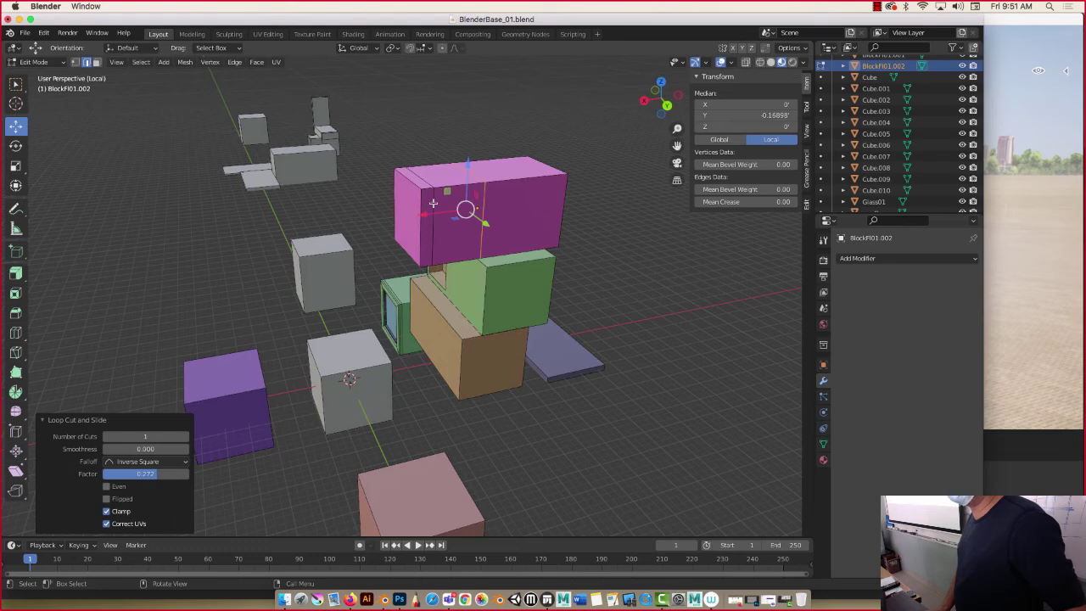
Add horizontal loop cuts near the magenta block's upper and lower edges, with slide factors of about -0.855 and 0.526
left_click(15, 332)
left_click_drag(426, 222, 425, 260)
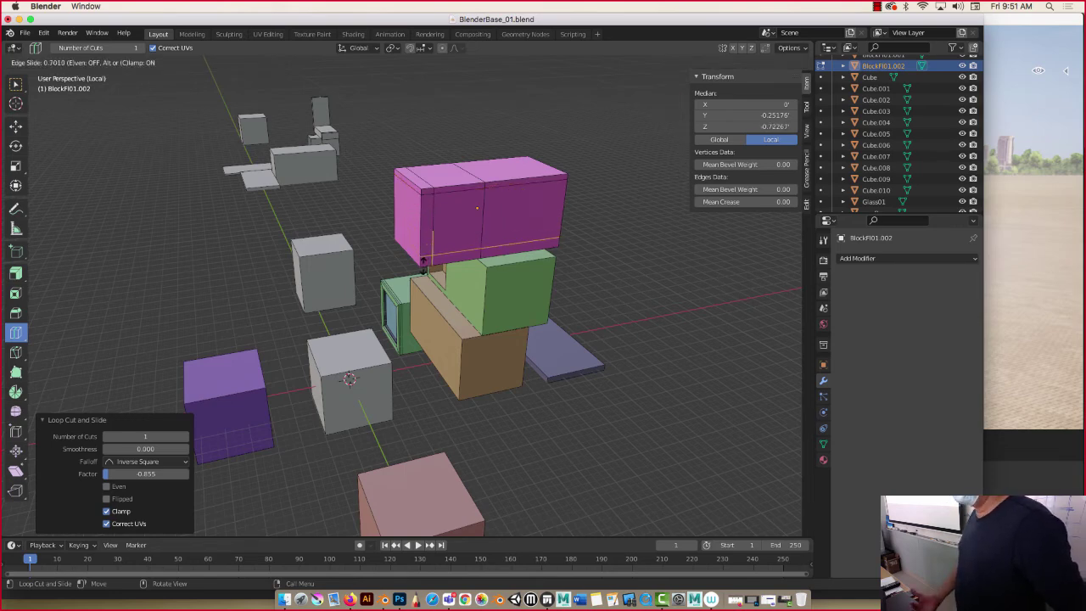
left_click_drag(423, 263, 424, 258)
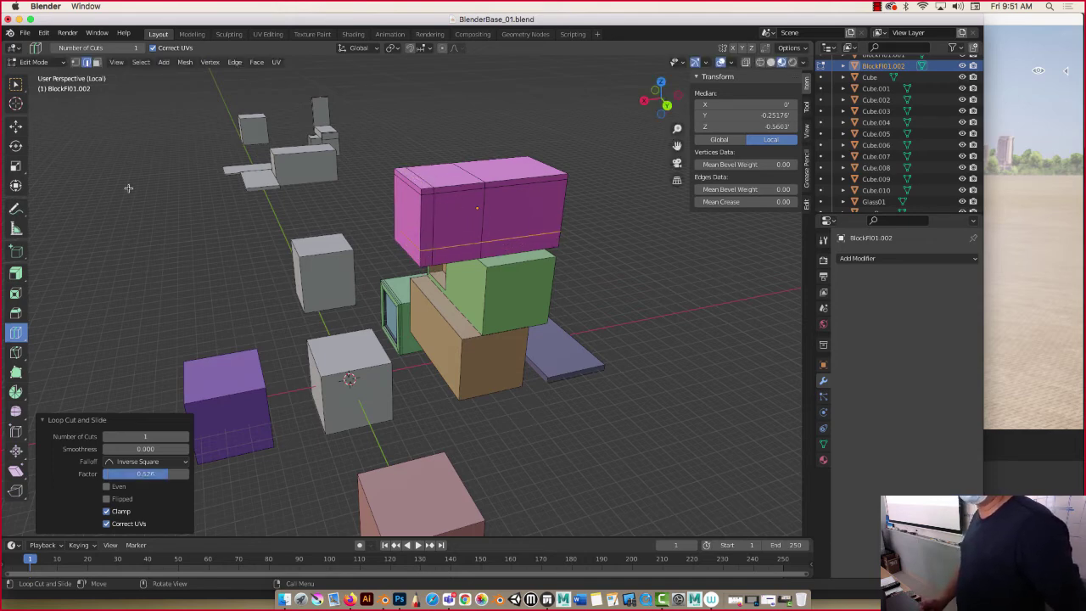
left_click(11, 124)
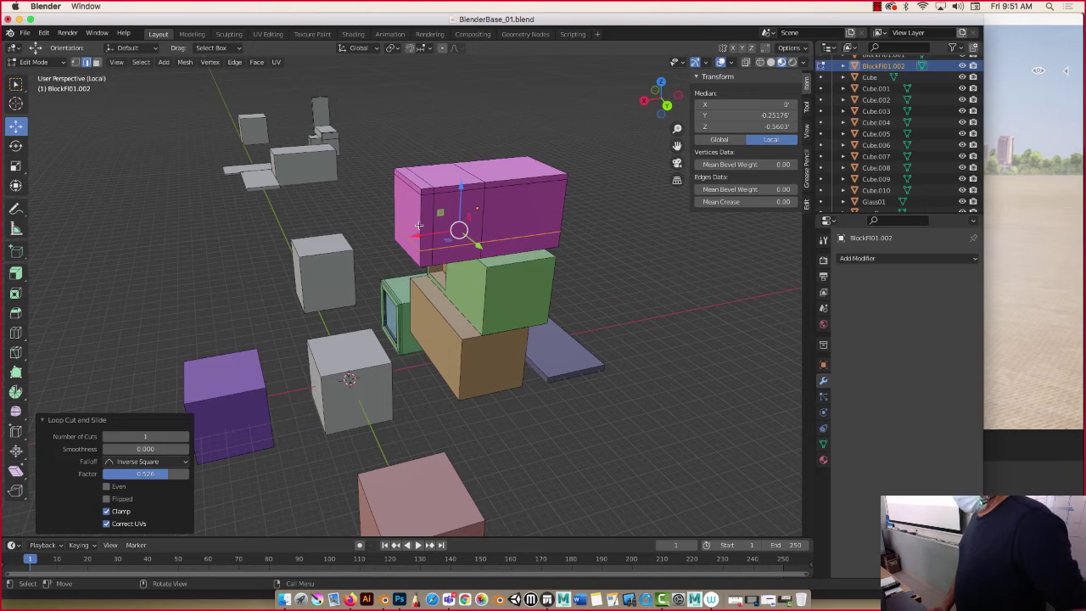
Delete the rectangular side face enclosed by the magenta block's loop cuts to make a window opening
key("Tab")
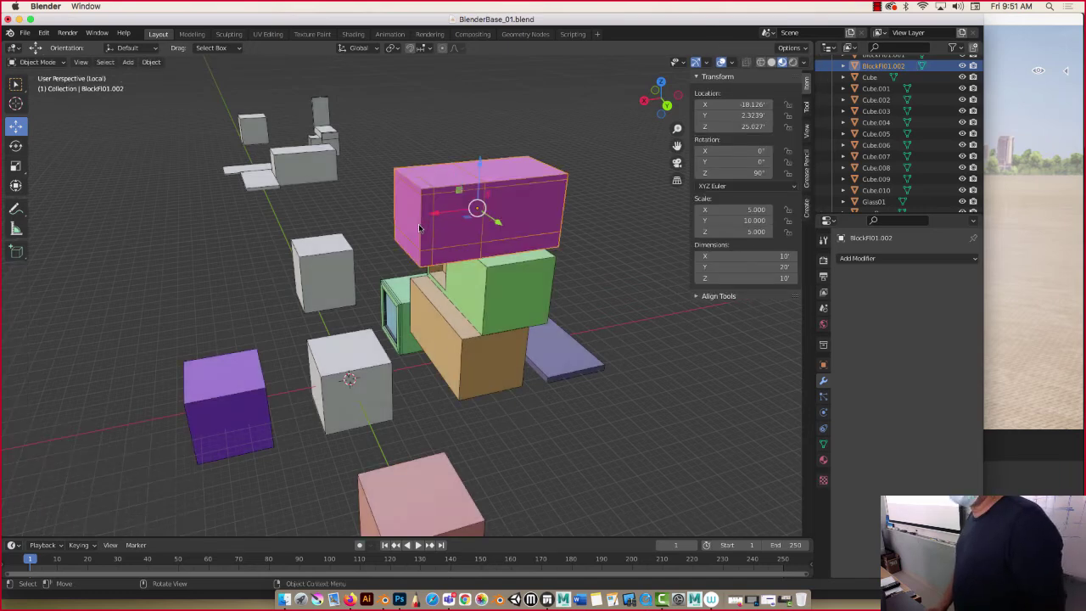
key("Tab")
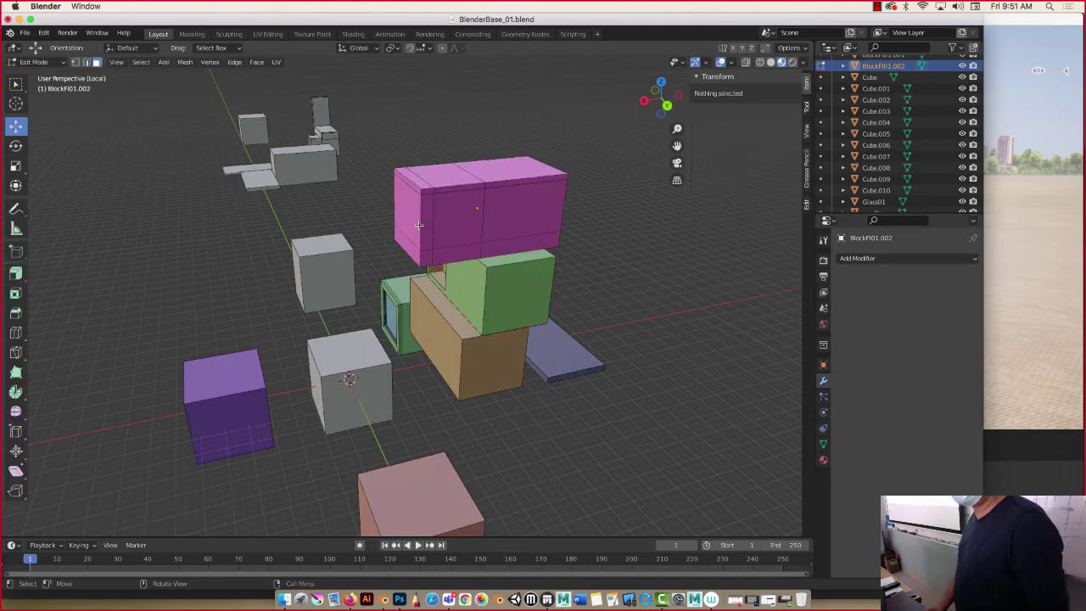
left_click(449, 211)
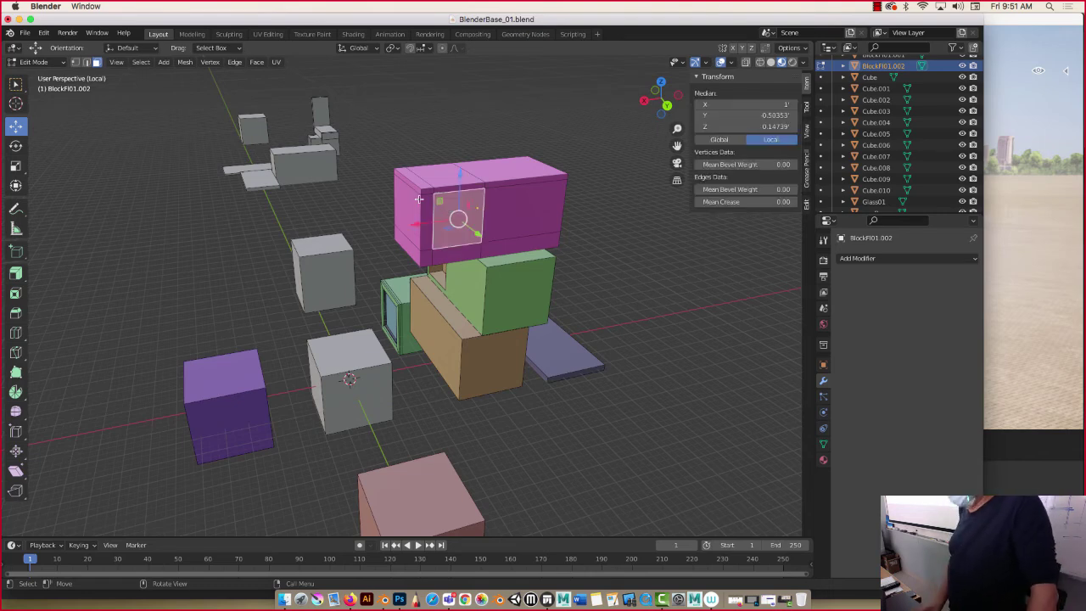
key("x")
left_click(412, 201)
Add three more loop cuts just outside the opening, along its two vertical sides and its lower edge, to outline a narrow frame
middle_click_drag(346, 224, 305, 213)
scroll(492, 211, "up", 3)
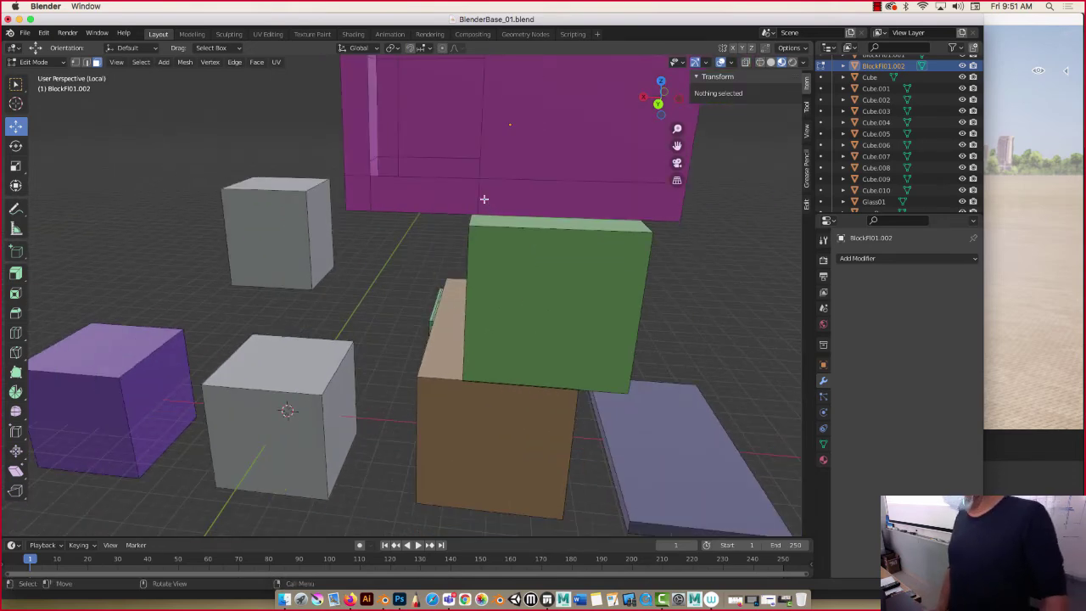
middle_click_drag(483, 198, 413, 199)
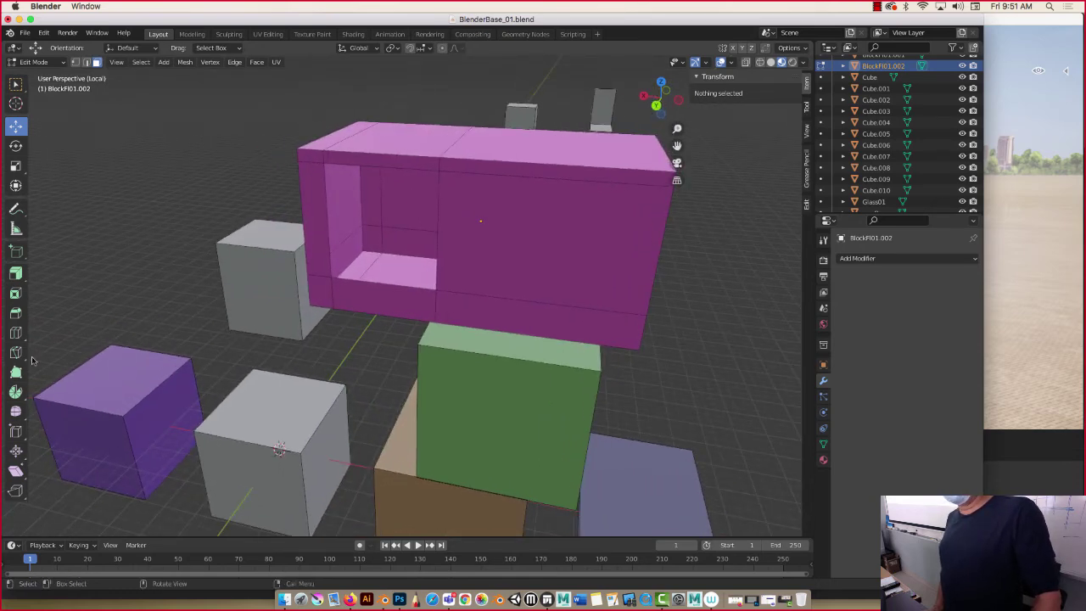
left_click(16, 334)
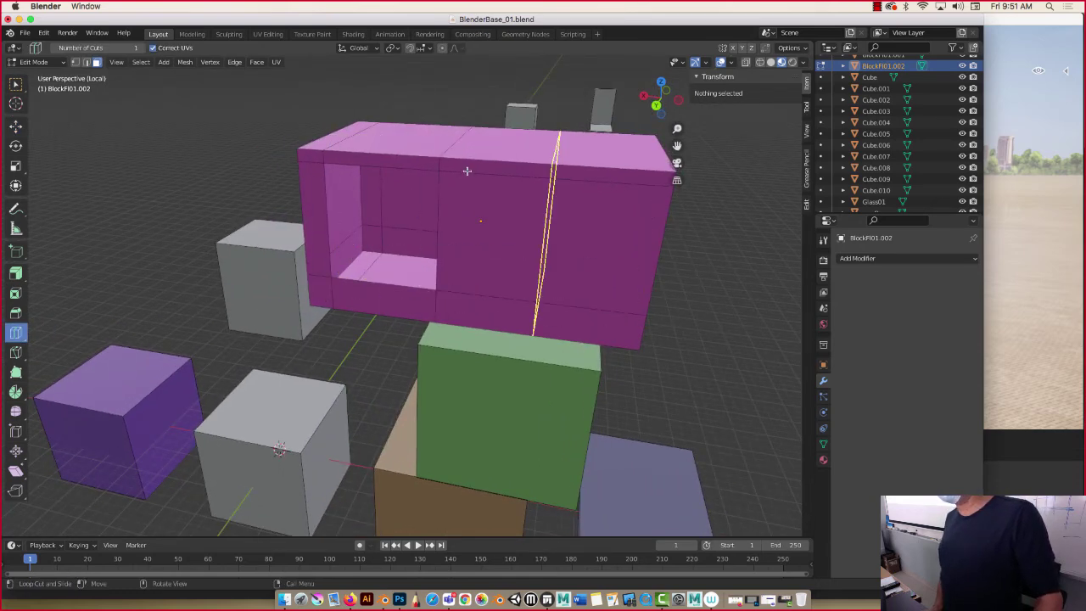
left_click_drag(467, 170, 364, 182)
left_click_drag(301, 292, 301, 293)
left_click_drag(319, 159, 315, 162)
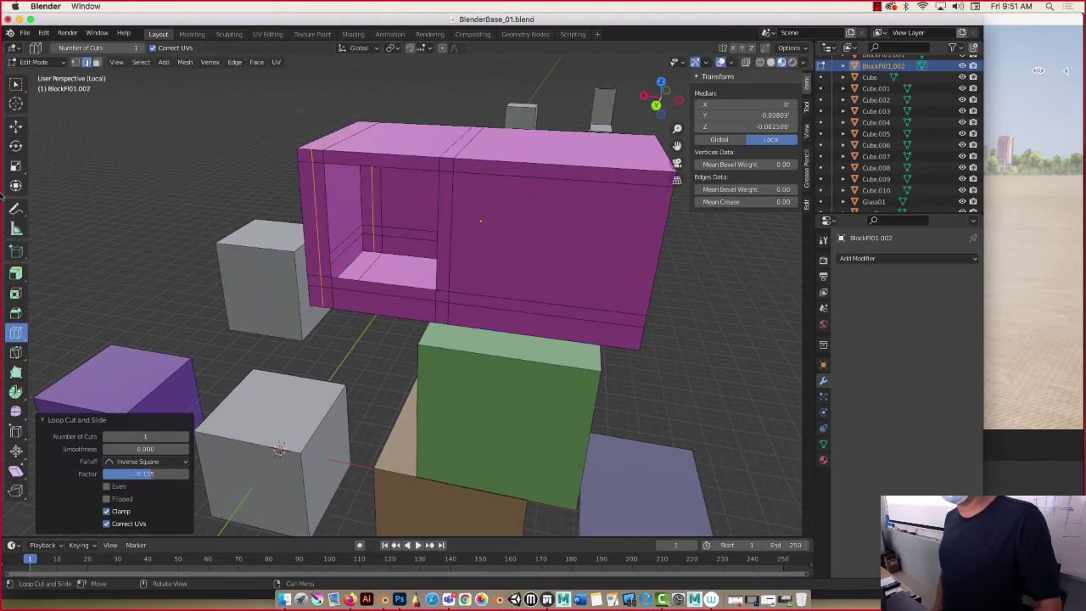
left_click(15, 126)
Select the eight narrow faces surrounding the magenta block's opening and extrude them outward about 0.319' along their normals
middle_click_drag(209, 186, 194, 179)
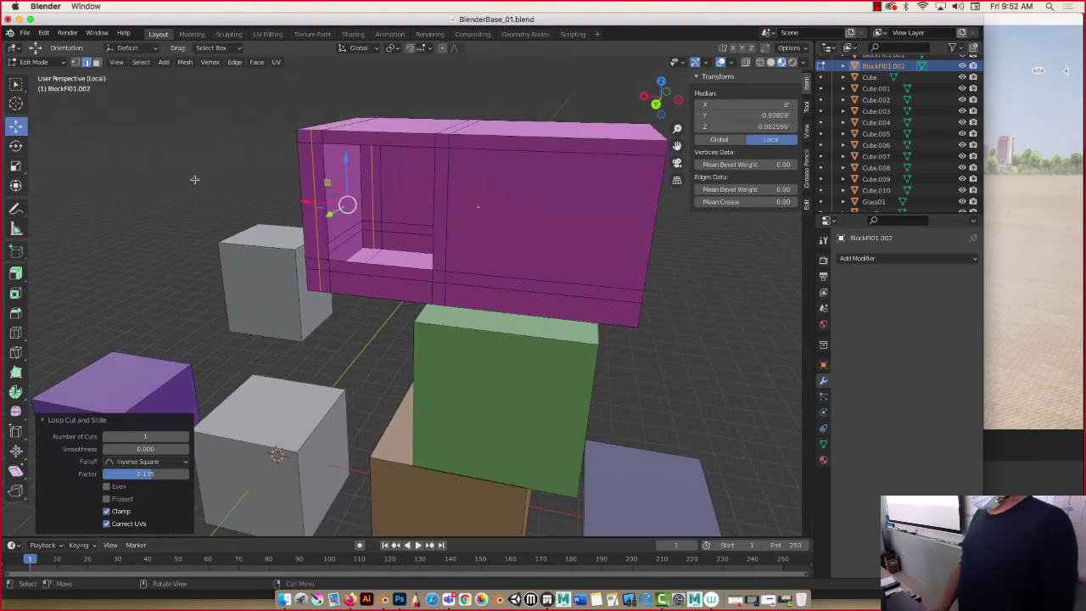
left_click(195, 179)
left_click(347, 140)
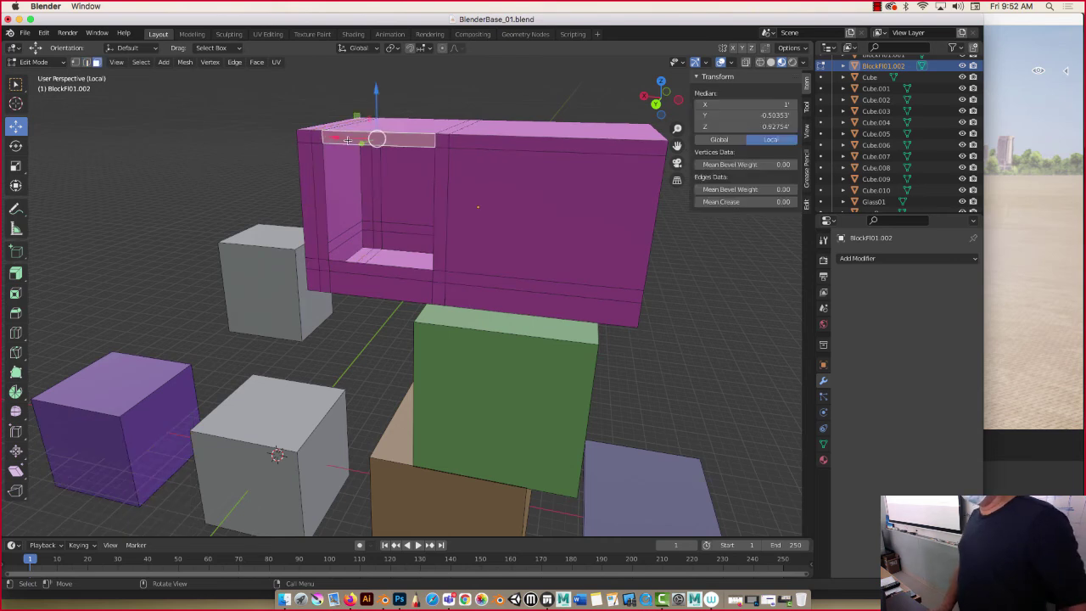
left_click(437, 222, "shift")
left_click(439, 276, "shift")
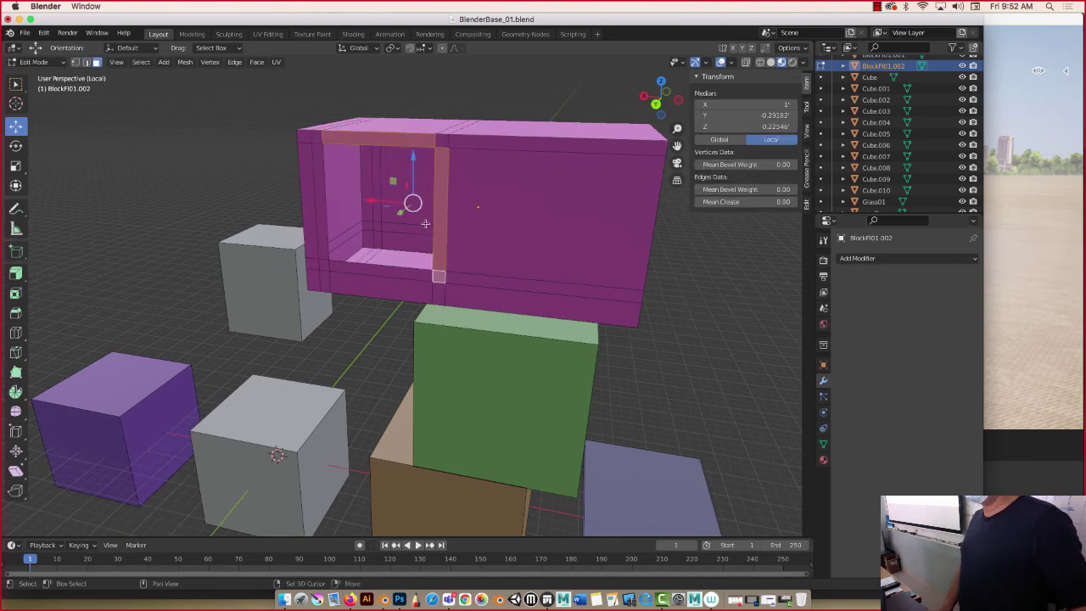
left_click(445, 139, "shift")
left_click(391, 272, "shift")
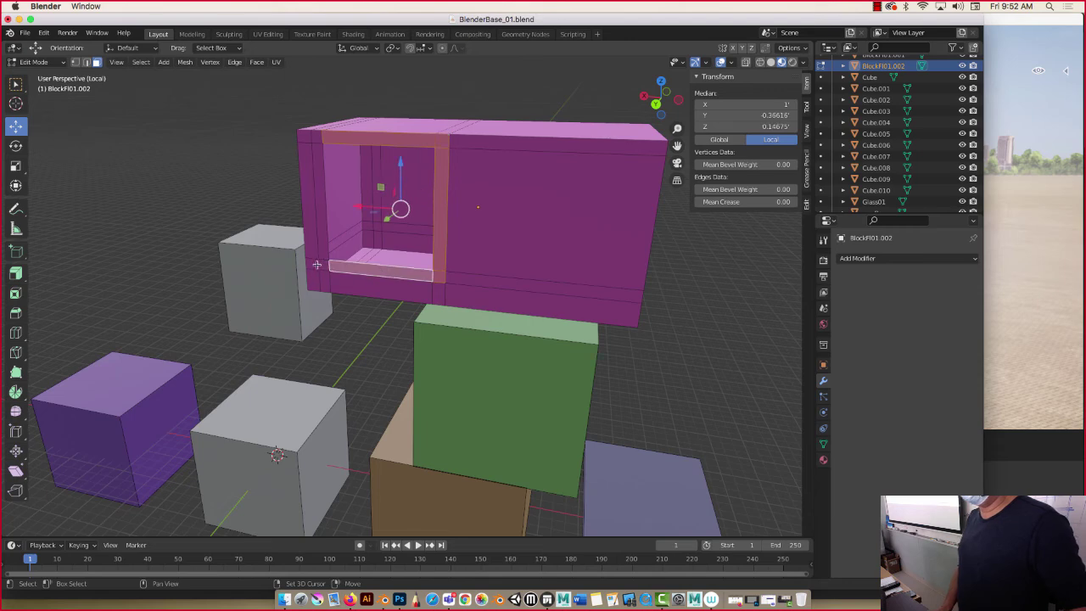
left_click(322, 266, "shift")
left_click(317, 220, "shift")
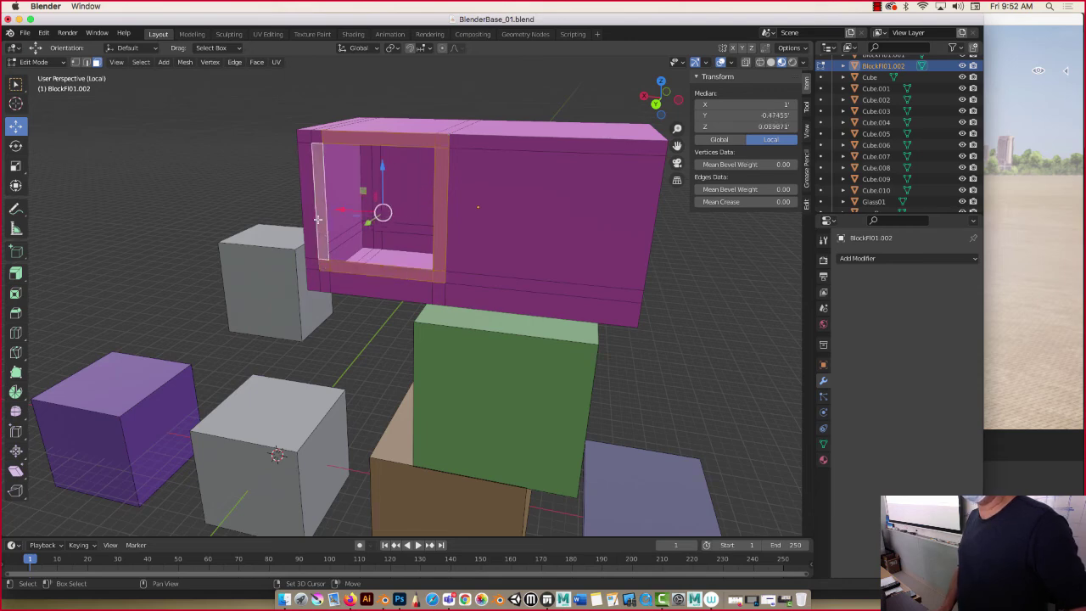
left_click(318, 139, "shift")
middle_click_drag(387, 170, 354, 185)
key("e")
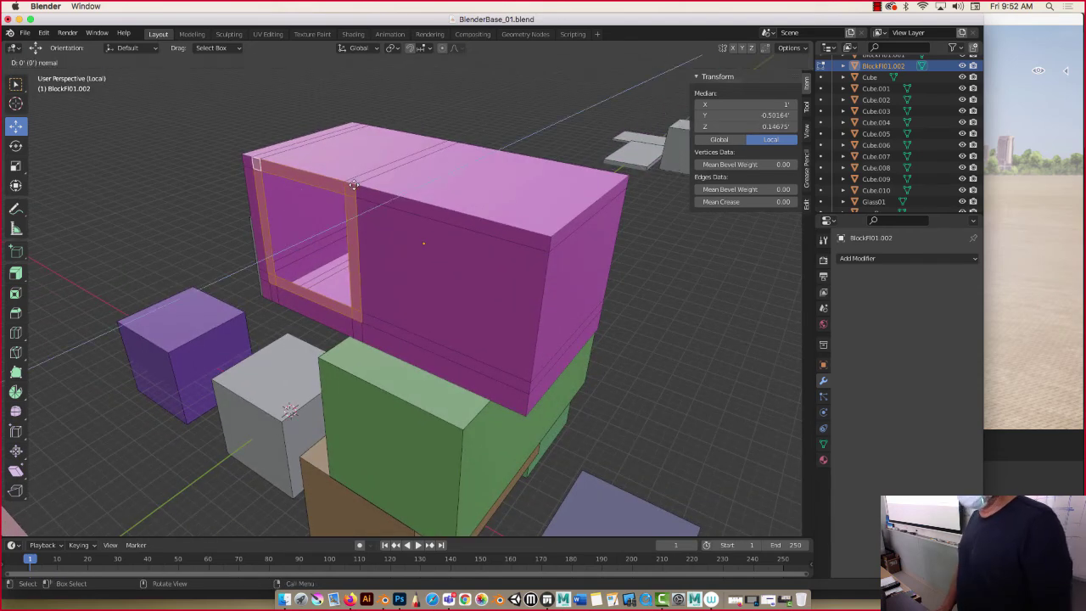
left_click(351, 186)
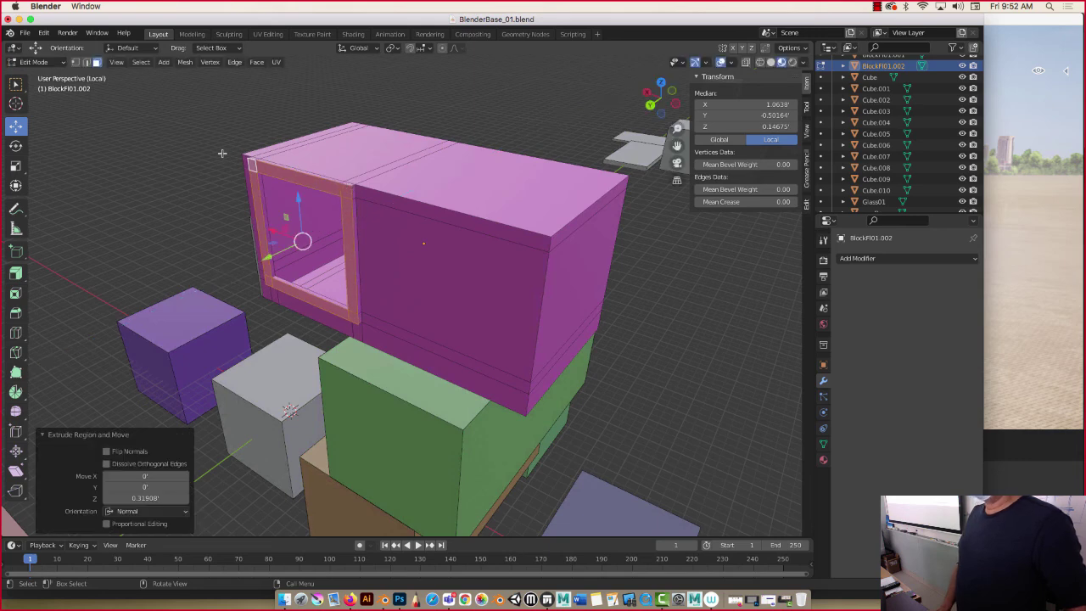
middle_click_drag(197, 157, 212, 137)
scroll(213, 137, "down", 4)
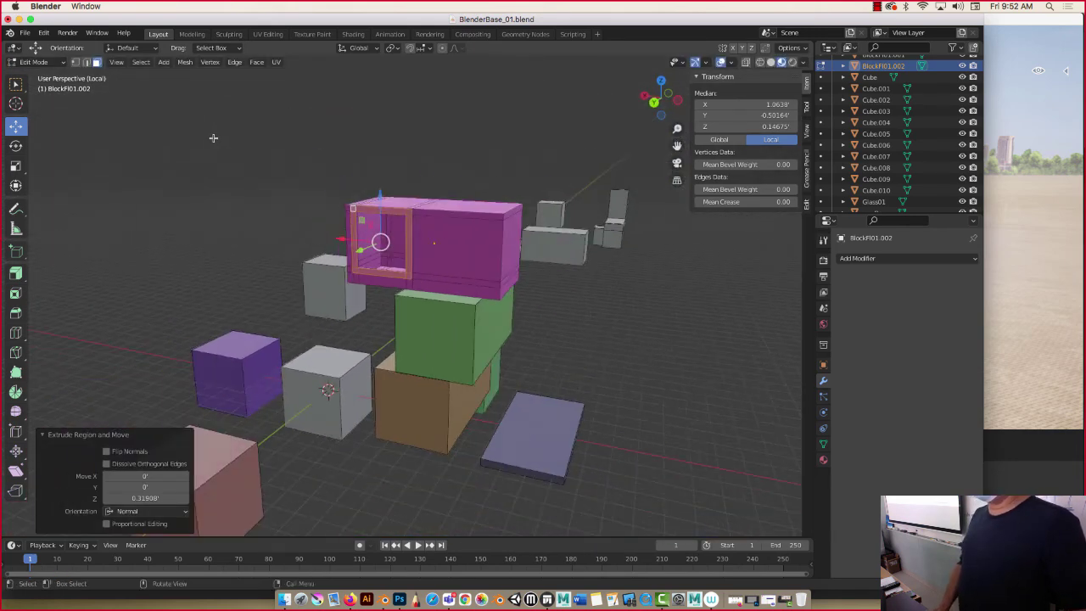
scroll(307, 308, "down", 2)
middle_click_drag(243, 271, 538, 267)
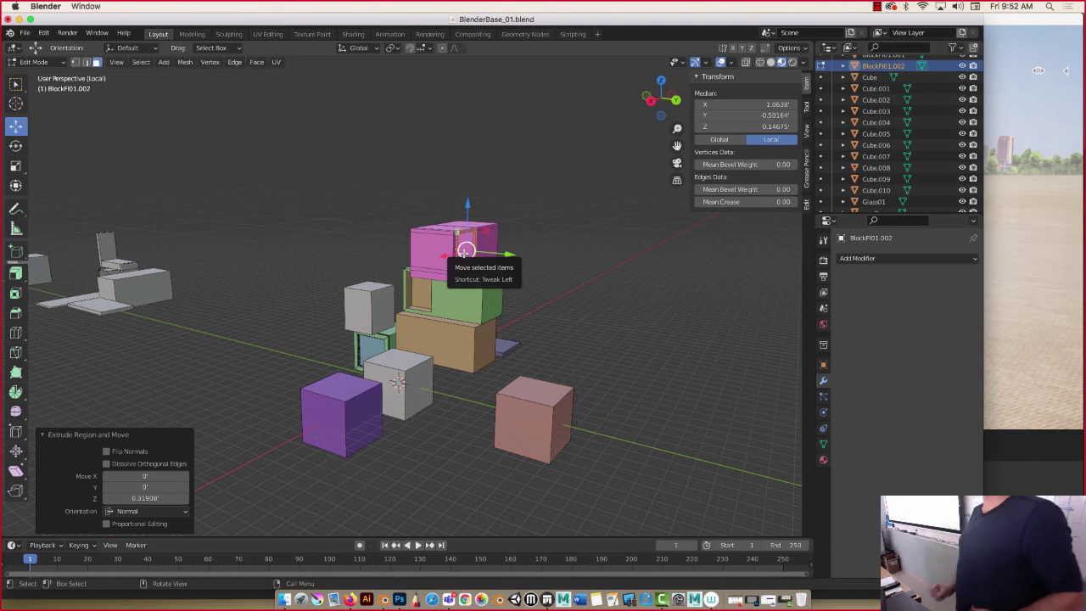
scroll(338, 241, "up", 4)
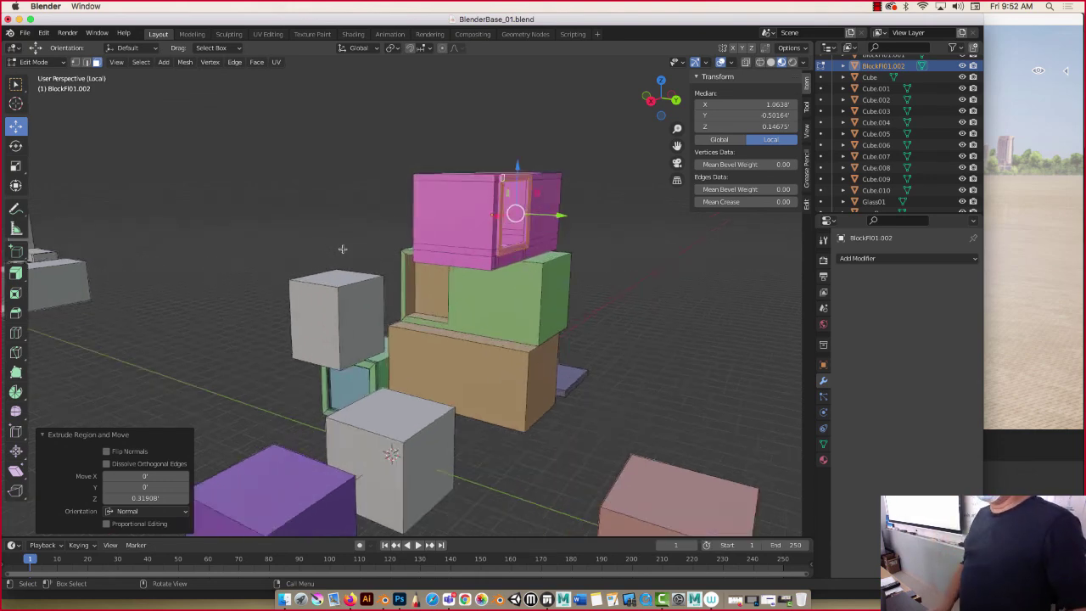
middle_click_drag(343, 249, 449, 255)
left_click(875, 7)
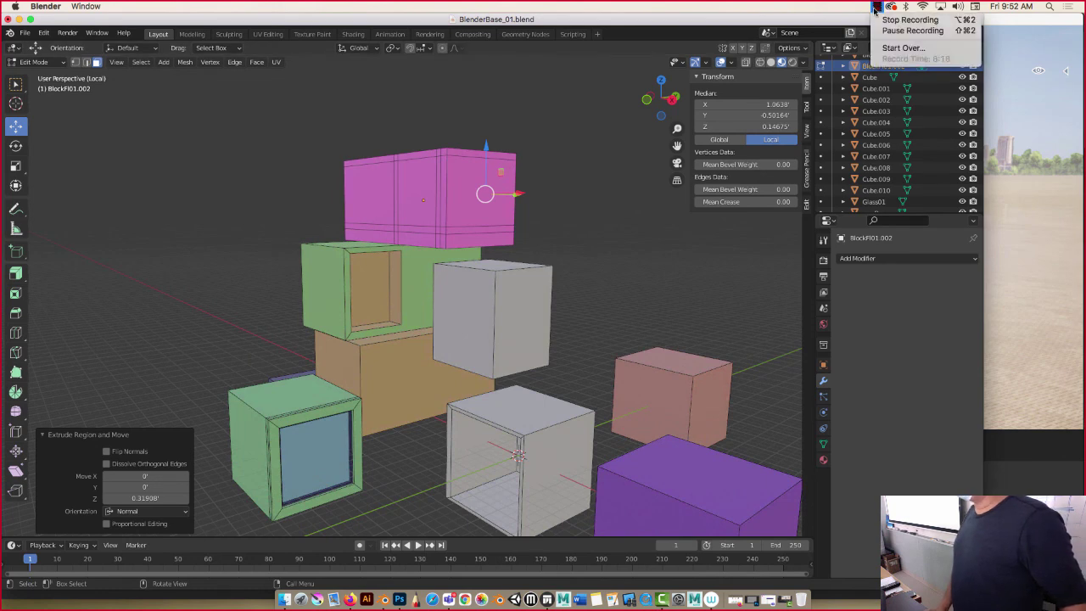